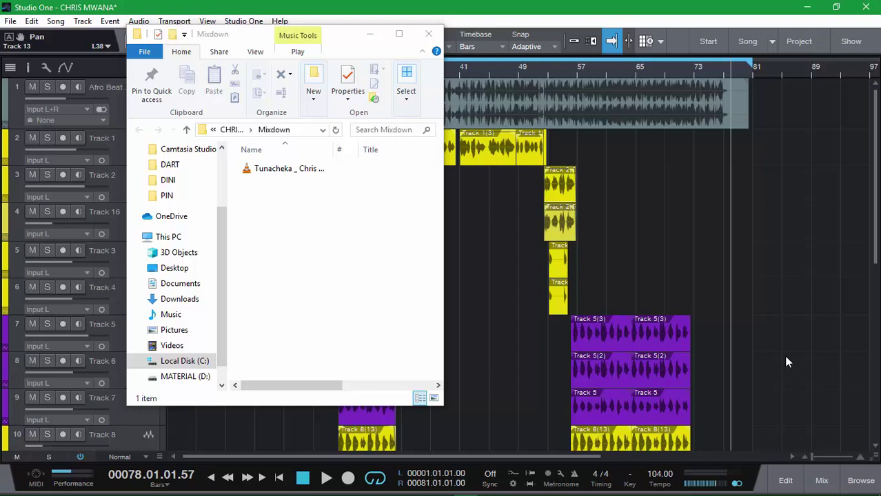
Create a new 44.1 kHz mastering project titled with the artist's name and 'Tunacheke'
mouse_move(458, 494)
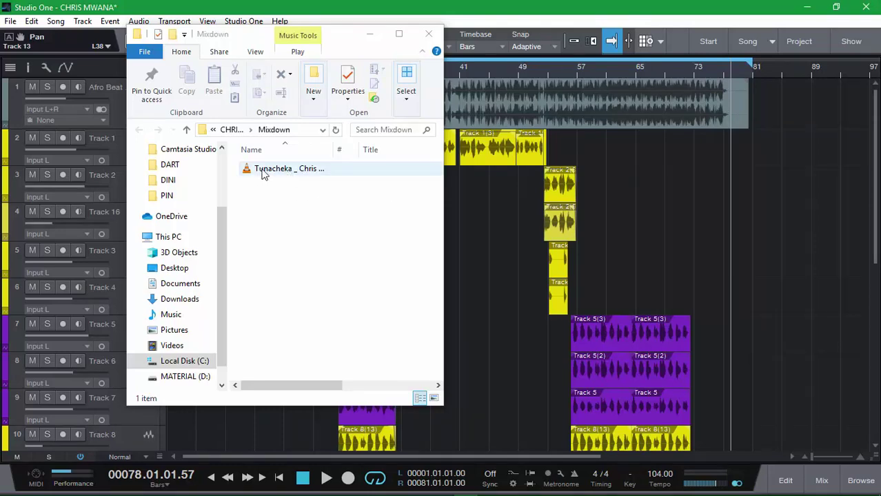
drag(343, 42, 357, 96)
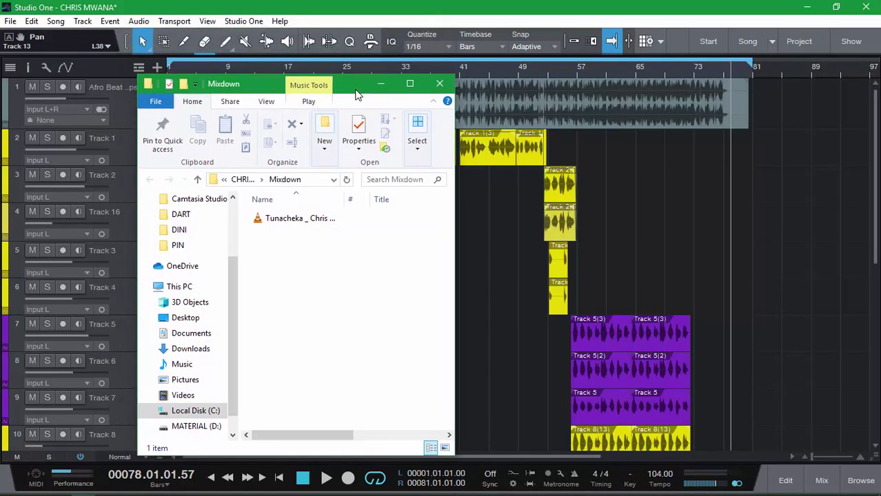
click(796, 40)
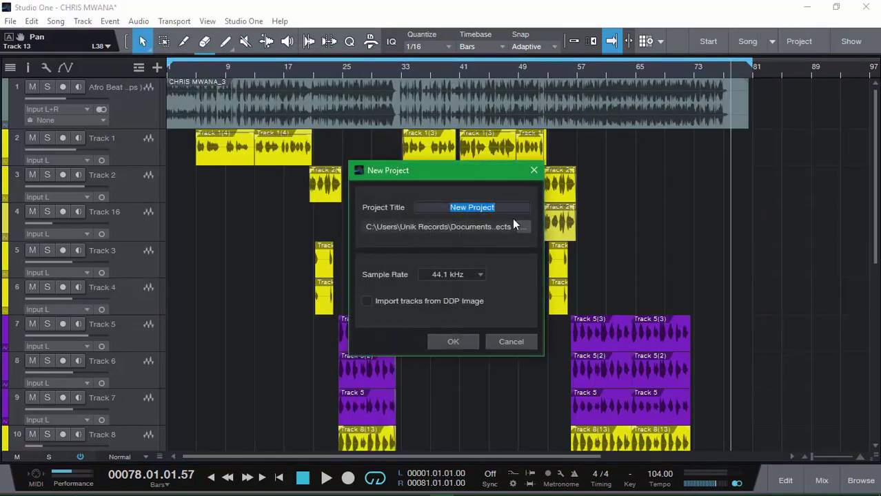
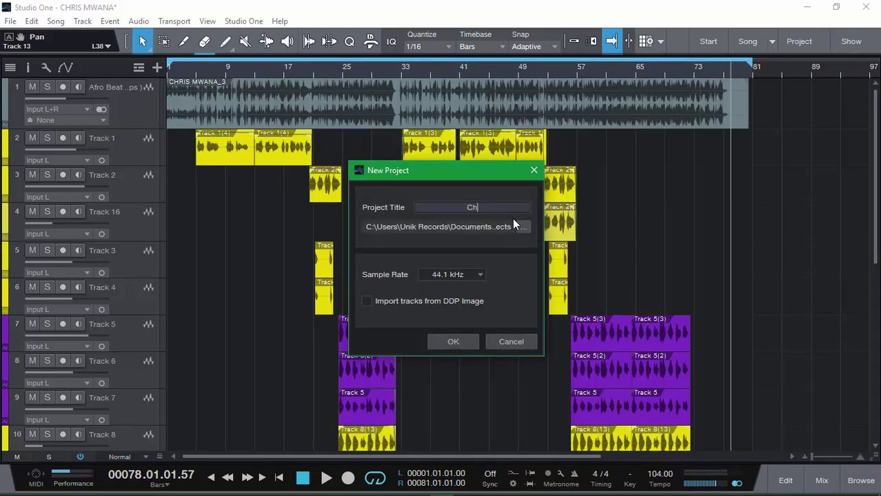
click(451, 343)
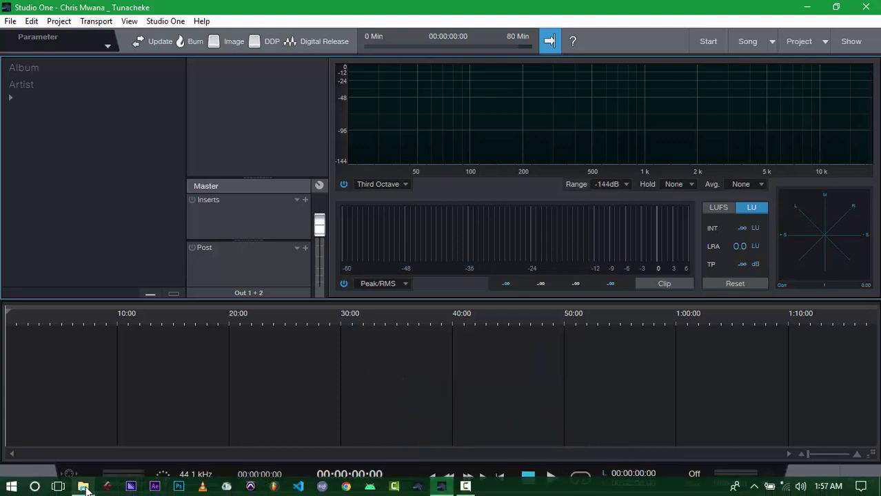
Import the Tunacheka mixdown file from the Mixdown folder as track 1, then minimise the folder window
mouse_move(82, 486)
click(87, 437)
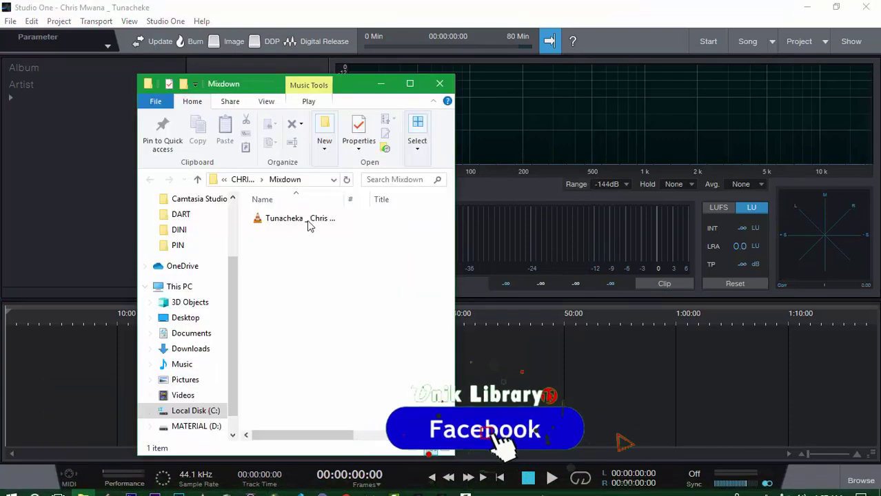
drag(354, 88, 609, 91)
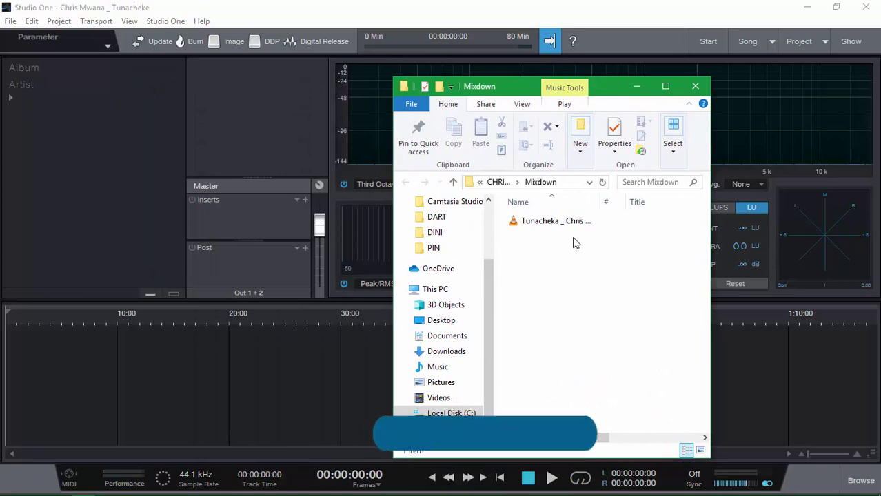
drag(567, 222, 166, 393)
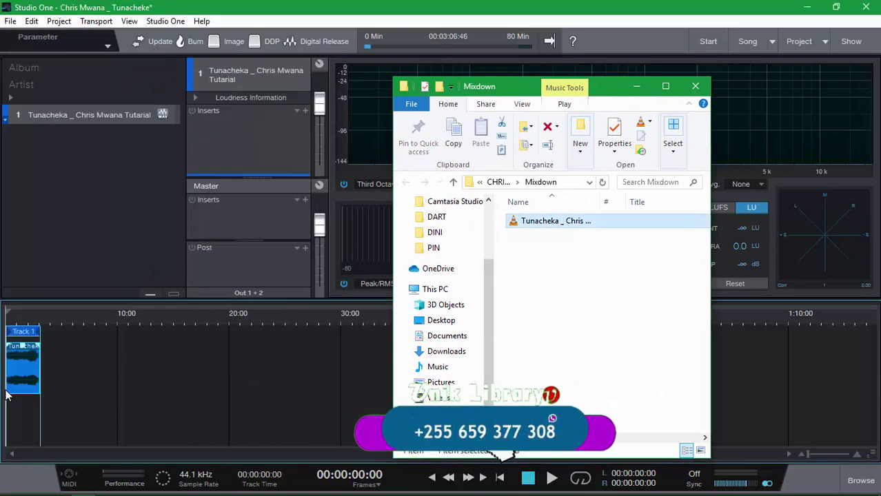
click(636, 86)
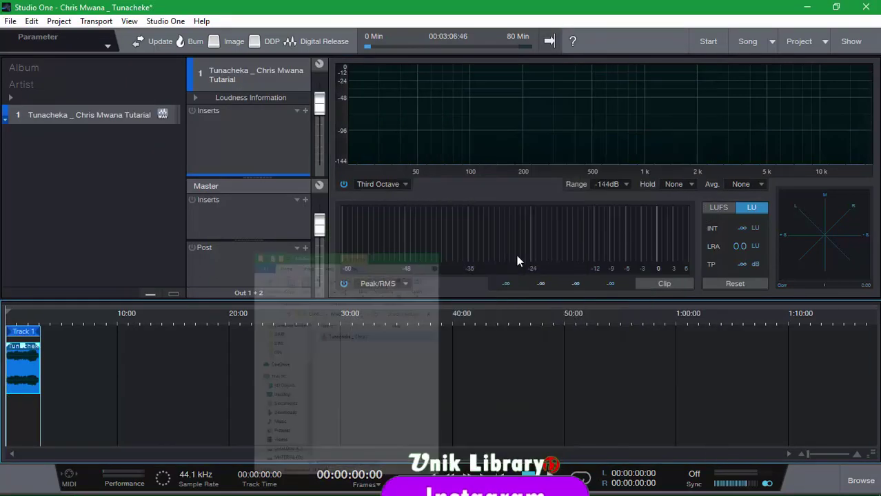
Play the song on the loudness meters, zoom in, nudge the clip earlier, and open the inserts list
key(space)
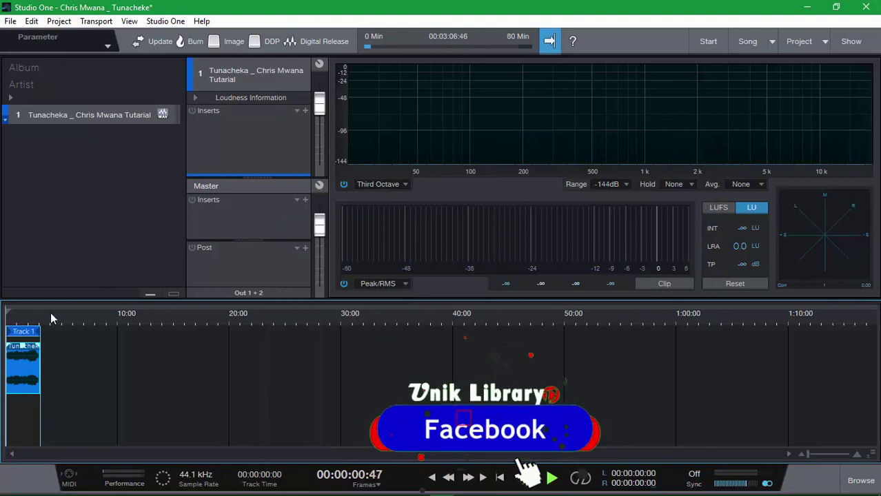
scroll(48, 316, up, 5)
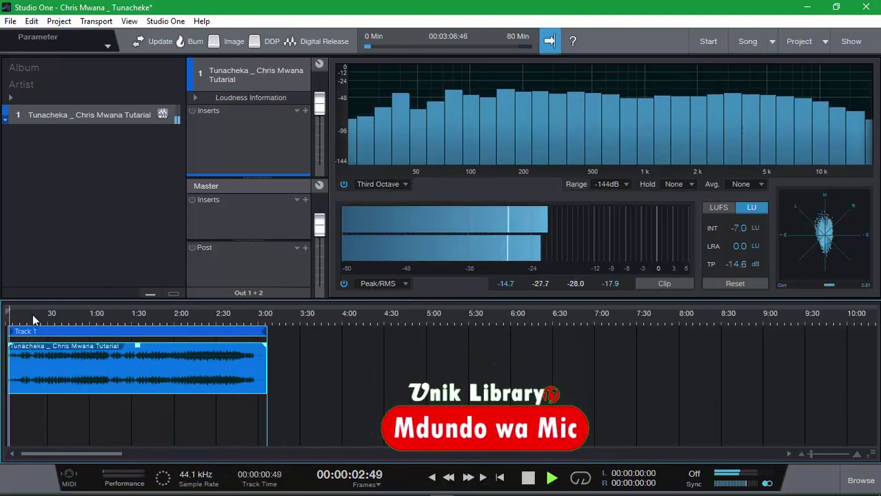
scroll(32, 314, up, 3)
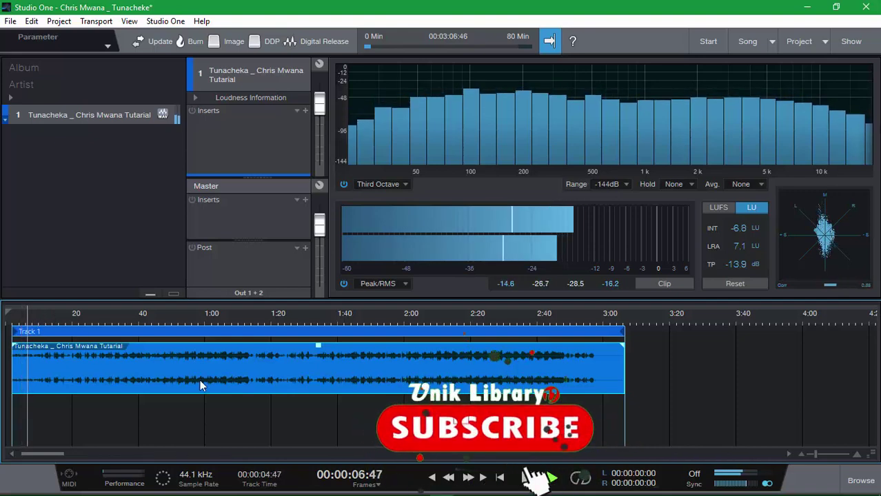
scroll(168, 315, down, 3)
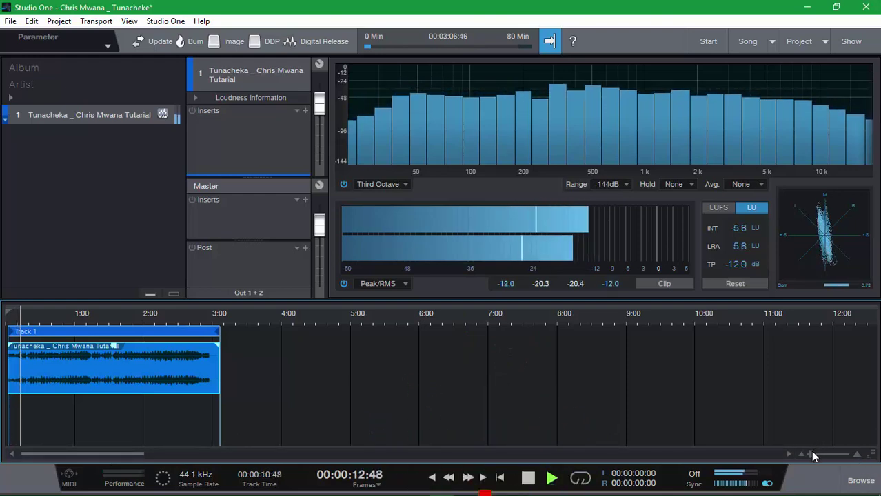
drag(811, 453, 816, 453)
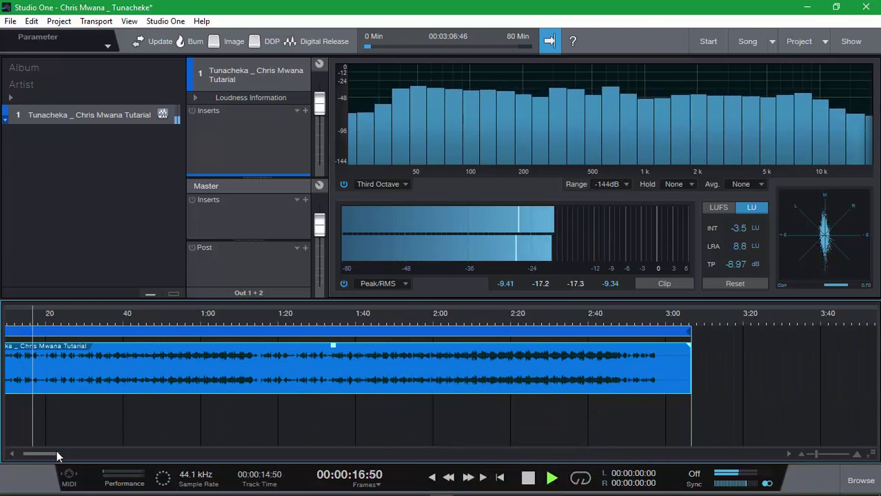
drag(50, 451, 18, 455)
mouse_move(113, 380)
mouse_down()
mouse_move(119, 372)
mouse_move(99, 372)
mouse_up()
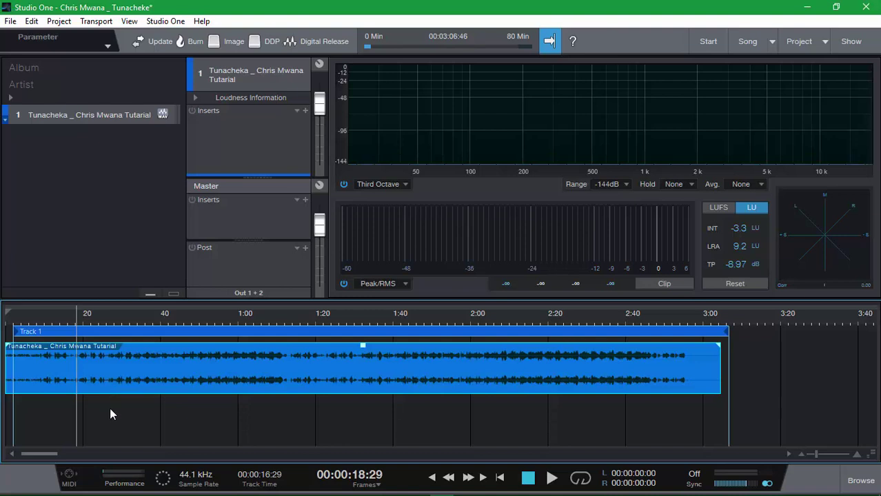
click(305, 110)
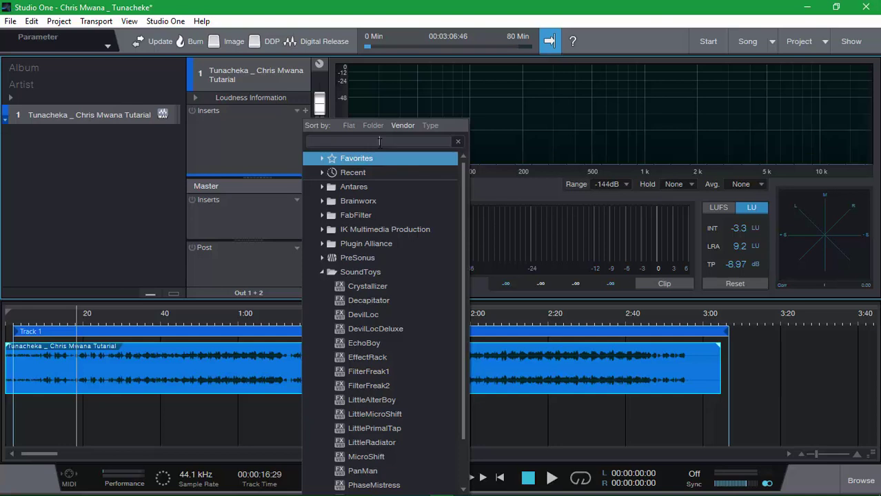
Insert FabFilter Pro-Q 3 on the Tunacheka track and start playback
text(fab)
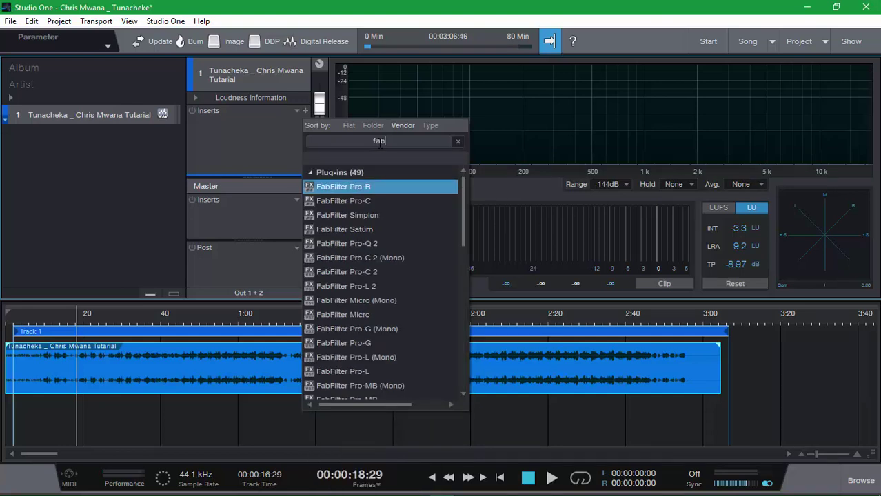
scroll(415, 339, down, 4)
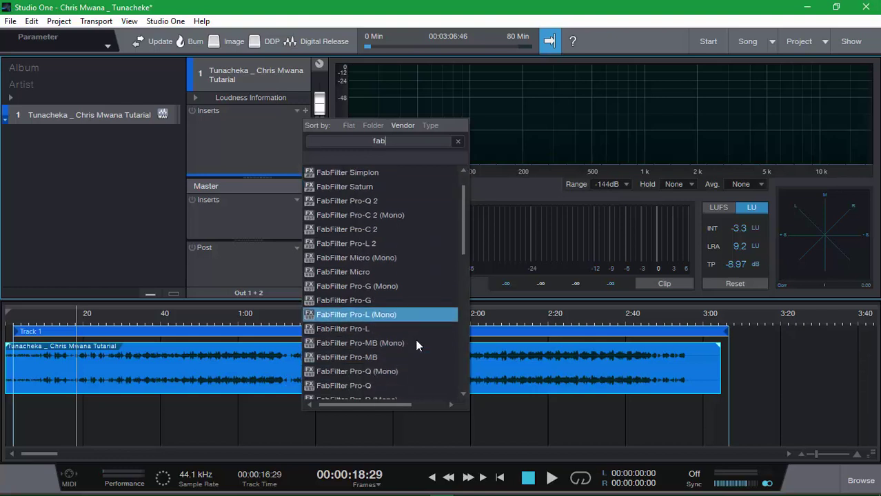
scroll(413, 347, down, 3)
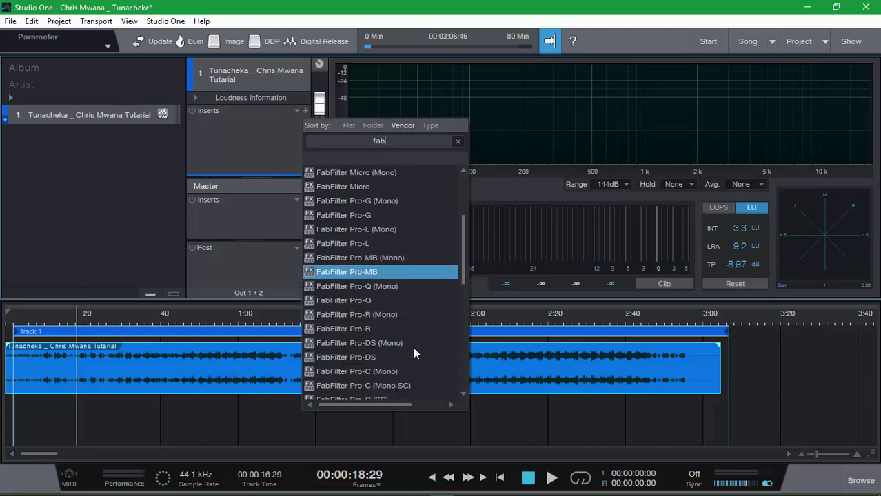
scroll(403, 324, down, 6)
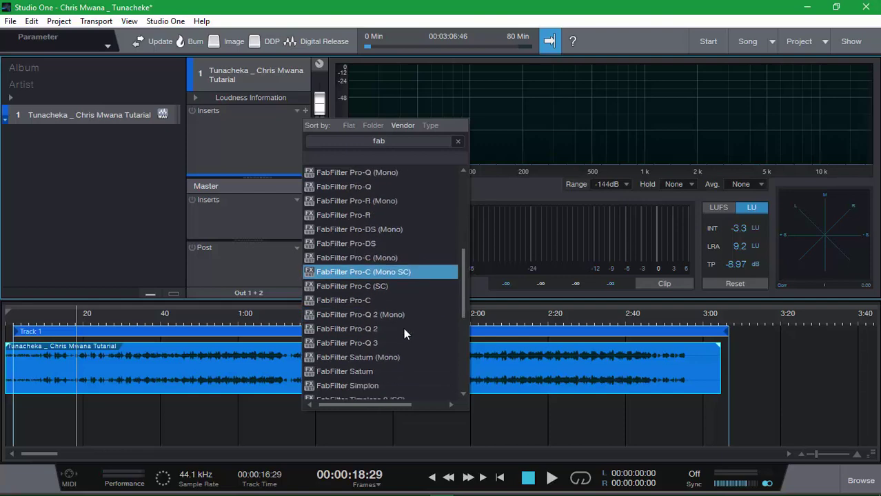
click(383, 272)
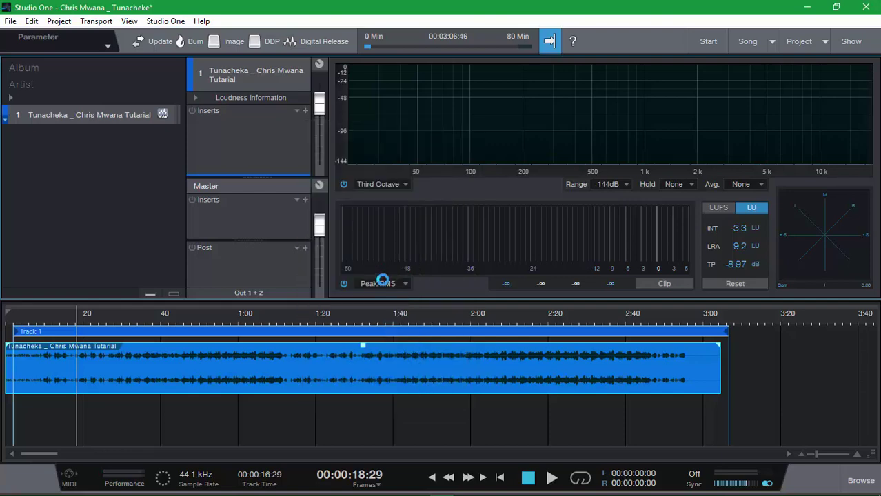
key(space)
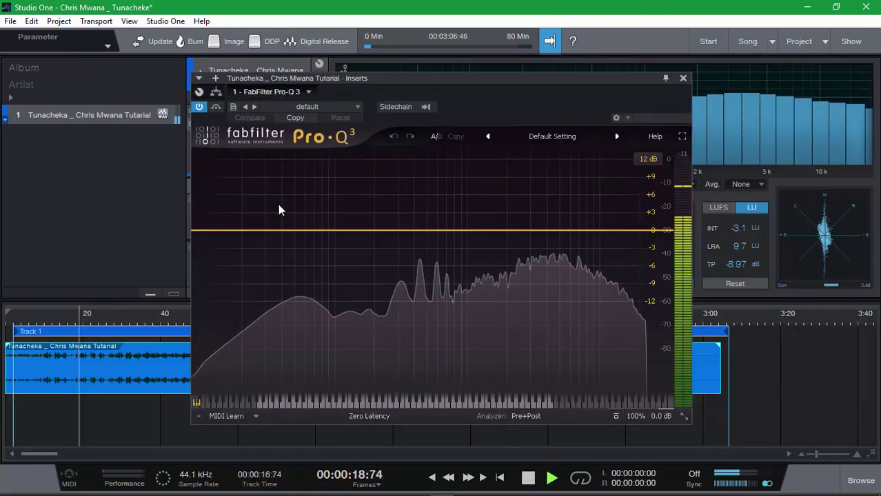
Add a Pro-Q 3 low cut at 20 Hz with a 36 dB/oct slope
double_click(195, 231)
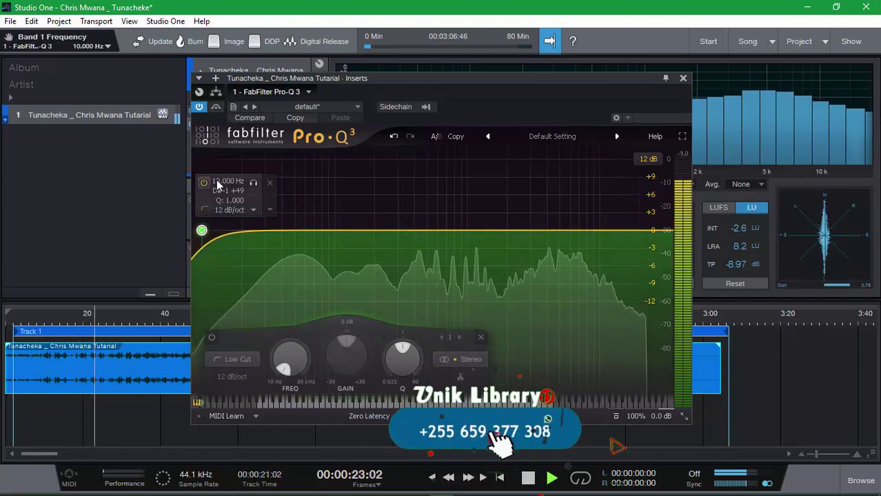
text(20)
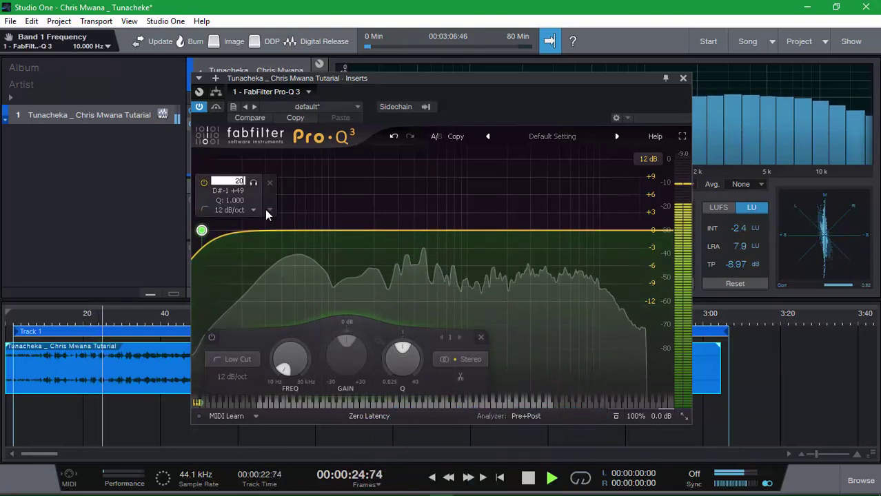
key(Return)
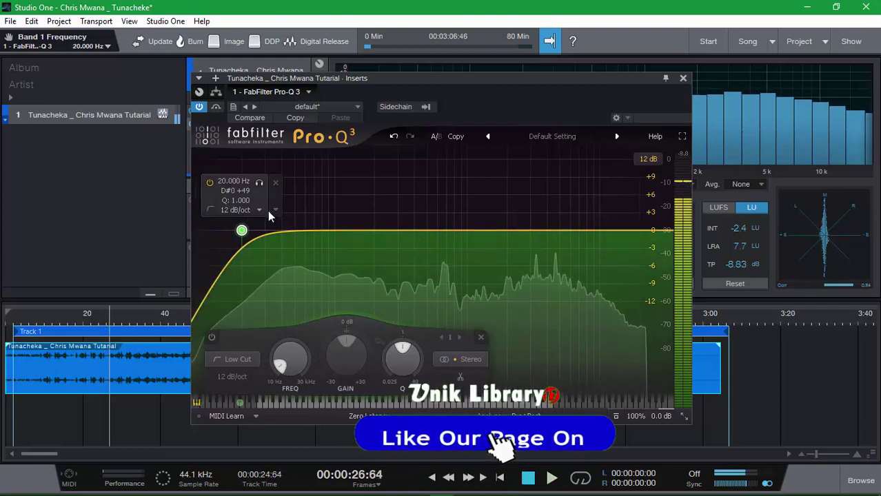
click(266, 211)
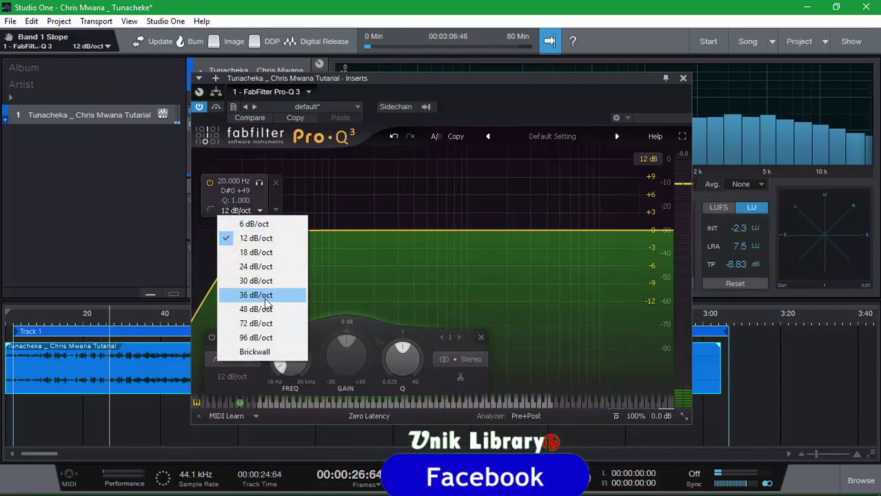
click(266, 297)
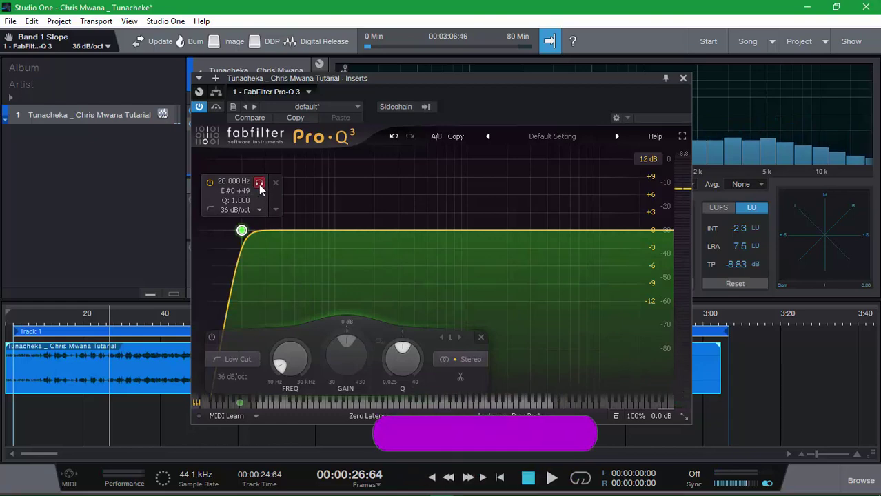
Audition the low cut soloed, then add a narrow +3.16 dB bell near 2034 Hz
key(space)
click(259, 183)
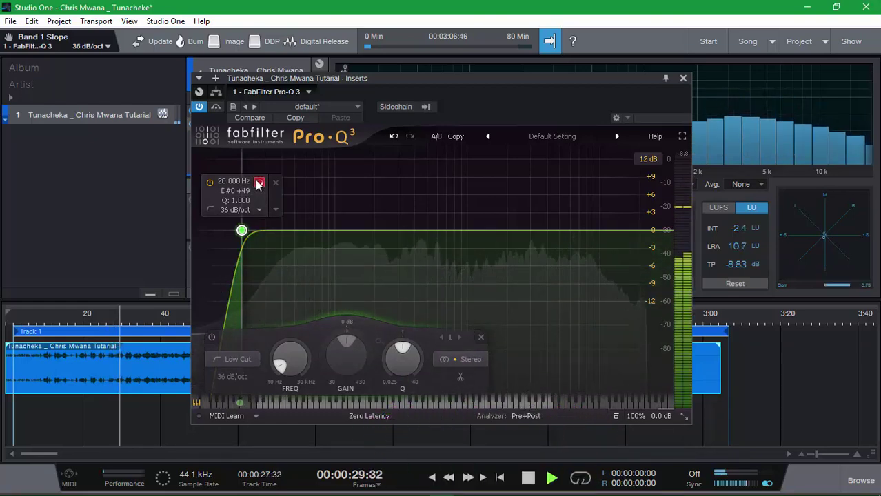
click(260, 183)
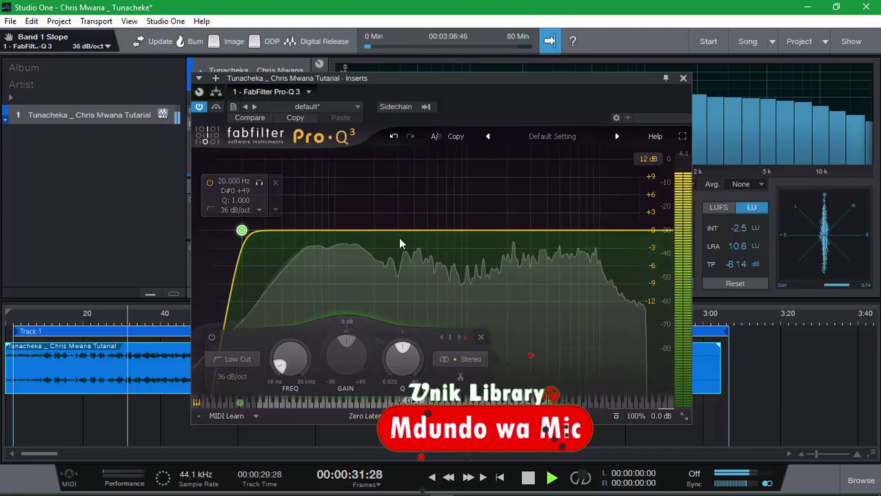
double_click(507, 214)
scroll(508, 214, up, 10)
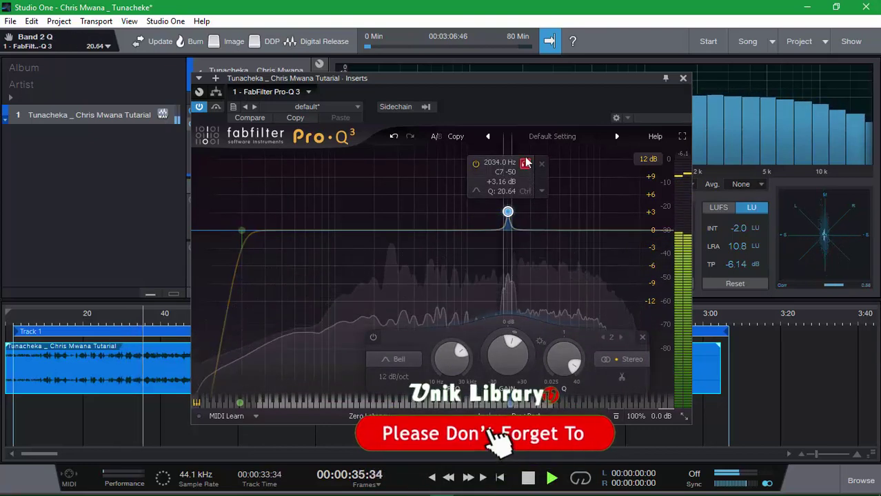
Sweep band 2 lower, then add two narrow slight cuts near 620 Hz and 479 Hz
drag(526, 166, 542, 89)
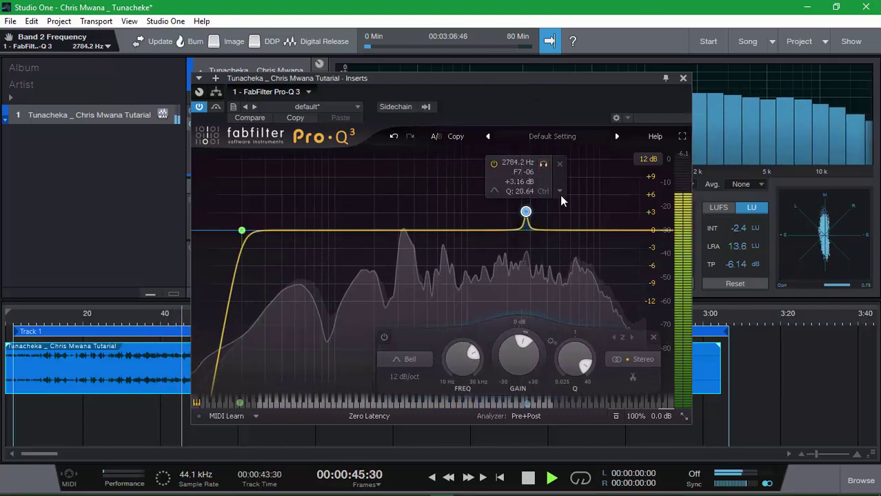
drag(526, 212, 527, 244)
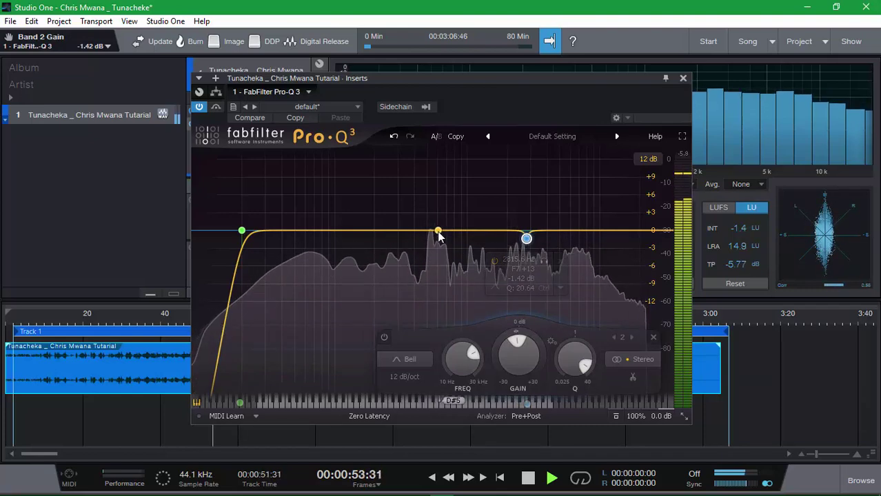
drag(438, 233, 440, 217)
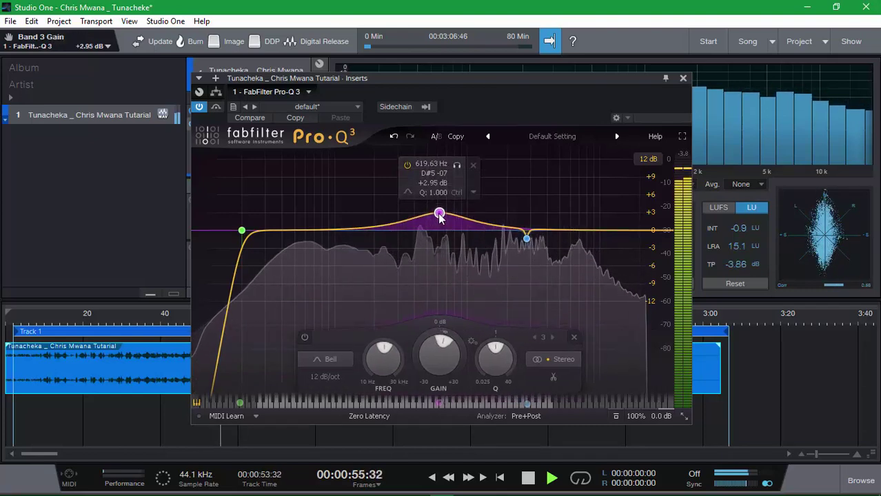
scroll(440, 216, up, 10)
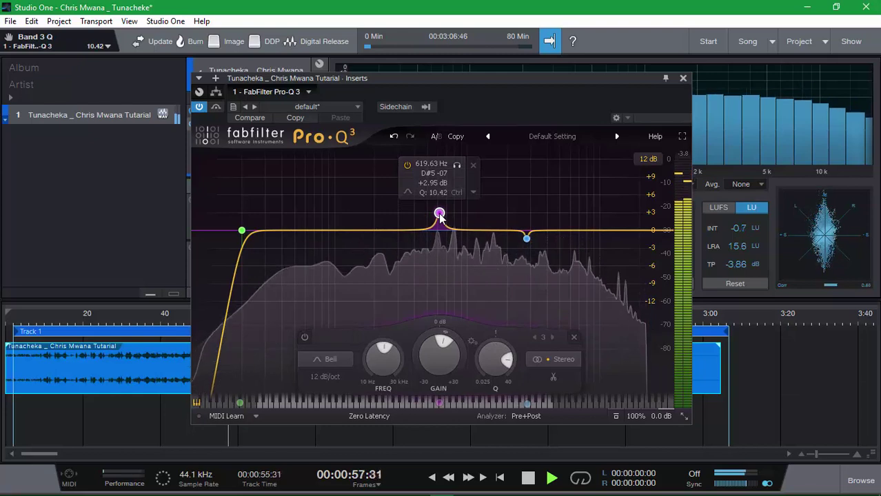
drag(440, 220, 409, 218)
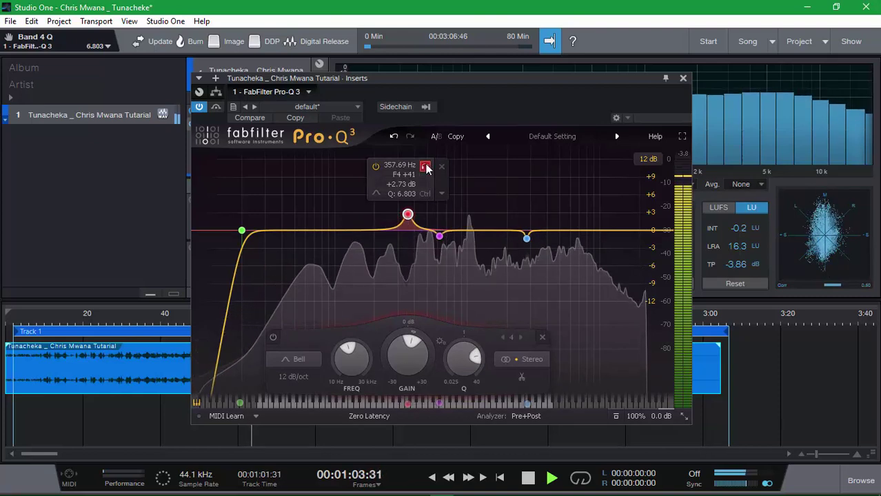
drag(408, 215, 427, 237)
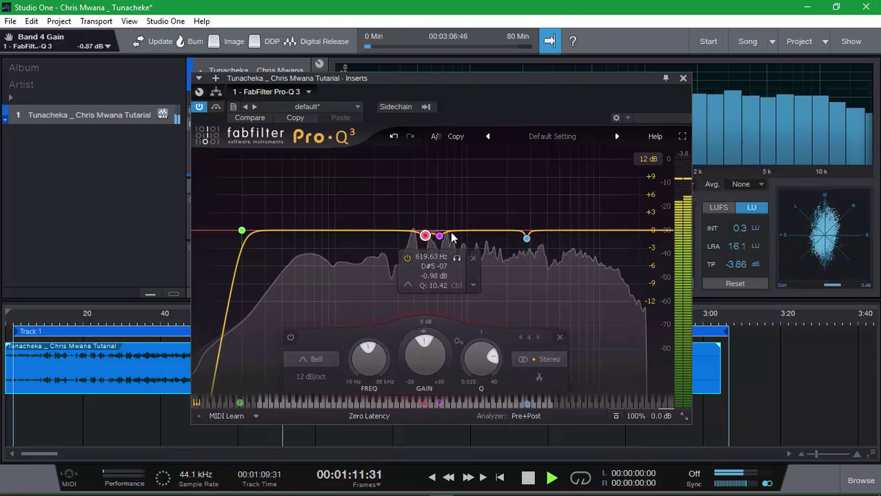
Add a fifth narrow band as a slight cut near 1085 Hz
drag(480, 232, 475, 218)
scroll(476, 218, up, 3)
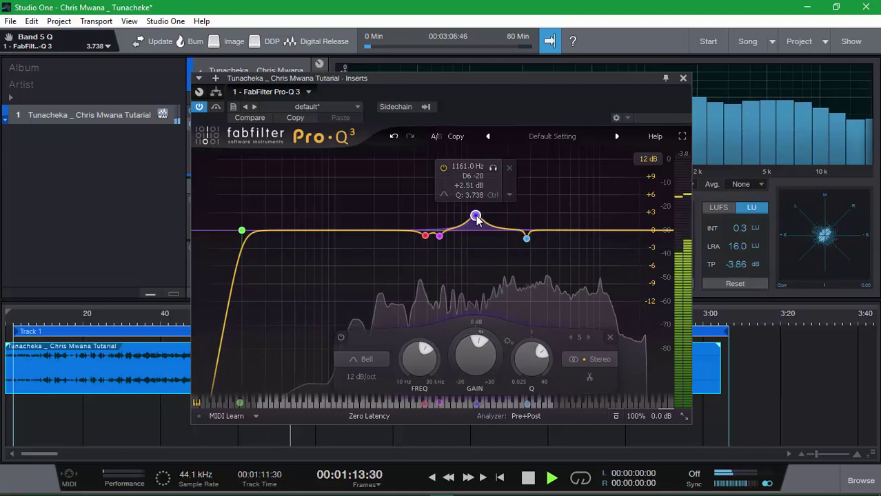
scroll(475, 218, up, 1)
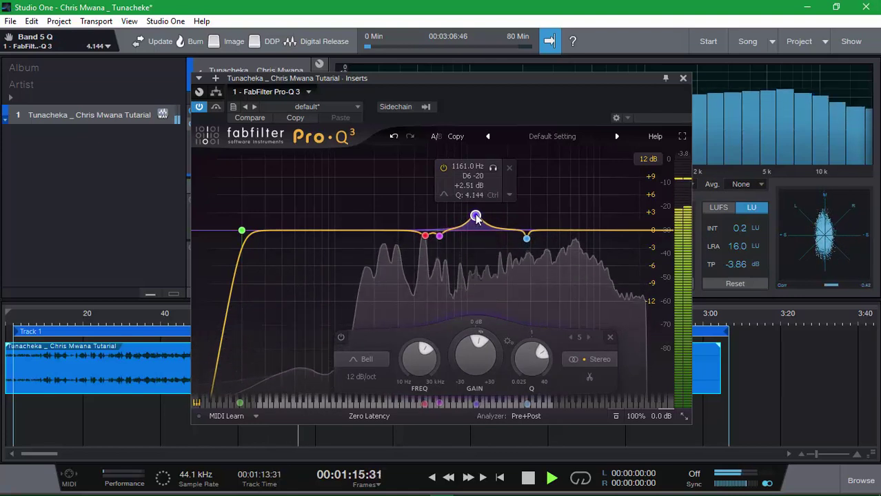
drag(475, 218, 472, 237)
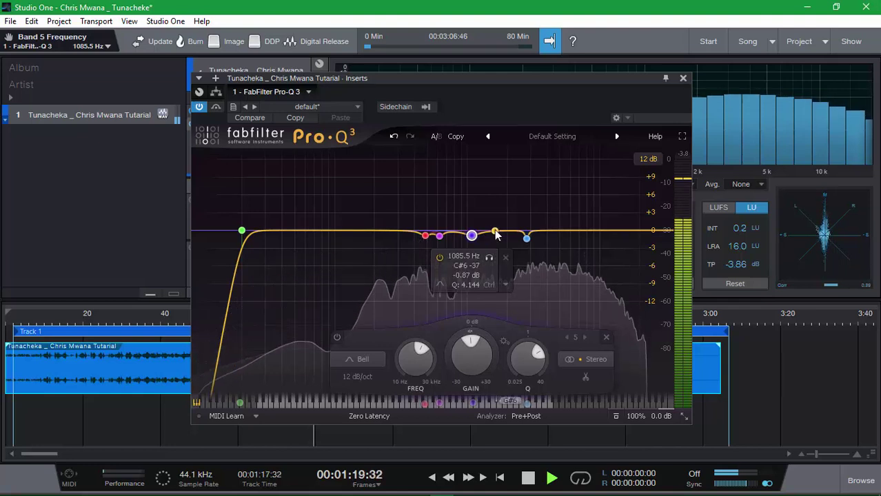
Add a sixth narrow cut of -0.87 dB at 1270 Hz, Q 10.37, and stop playback
drag(501, 232, 488, 135)
scroll(504, 217, up, 5)
scroll(503, 216, up, 4)
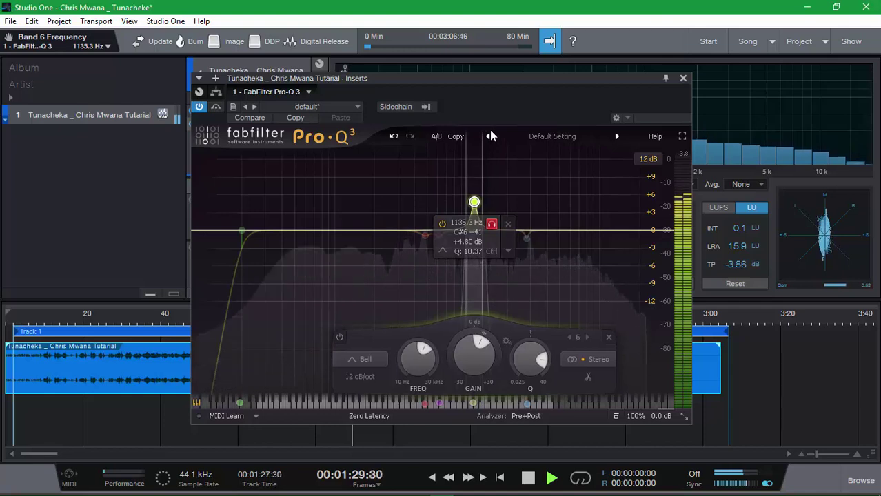
drag(474, 203, 481, 241)
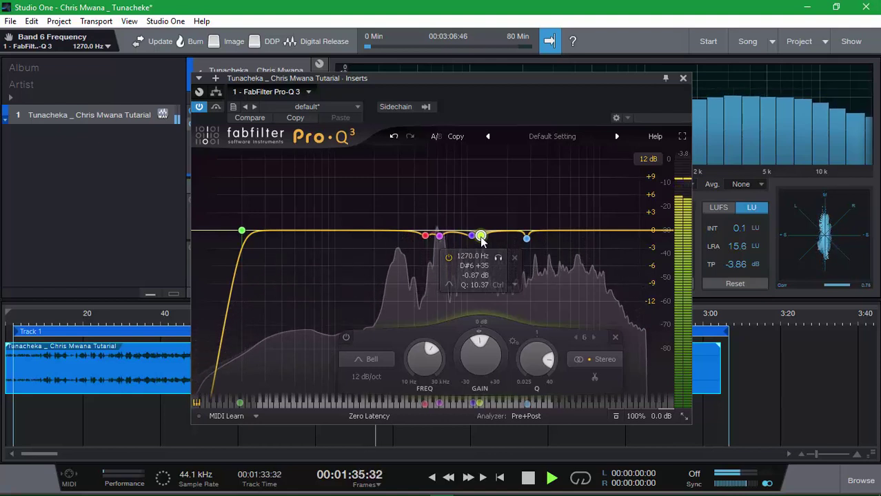
key(space)
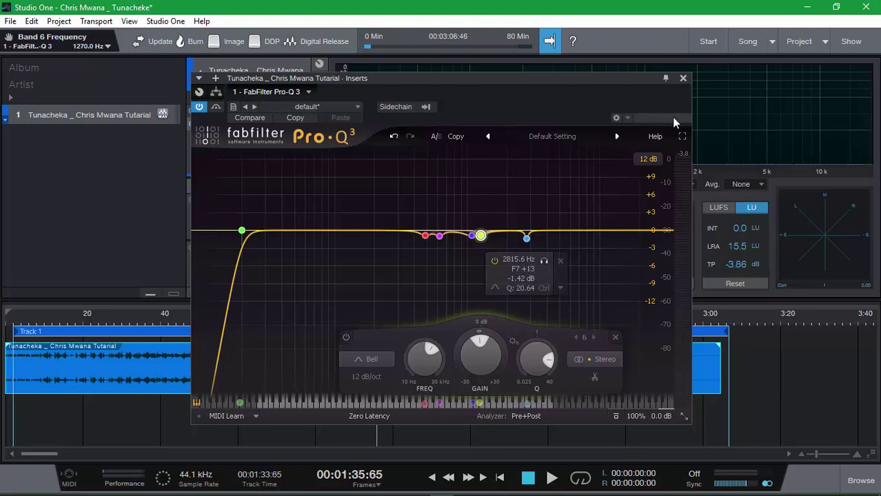
Insert FabFilter Saturn after Pro-Q 3, collapse its modulation section, and start playback
click(683, 79)
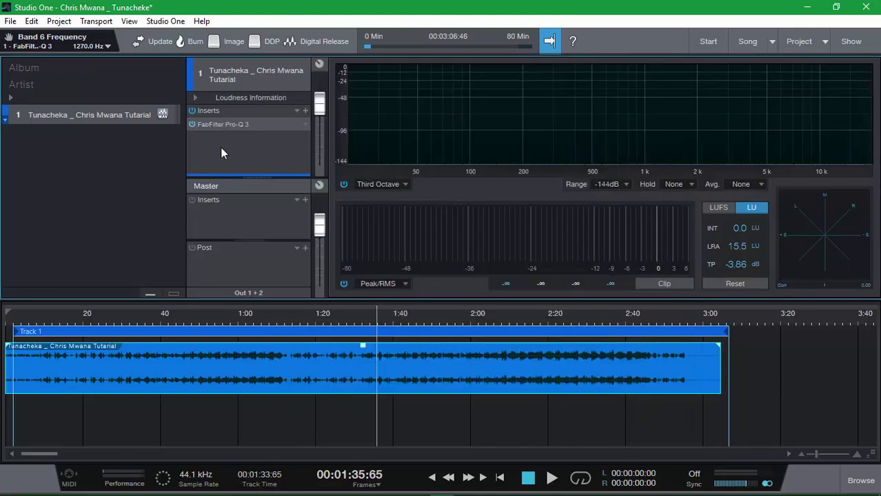
click(305, 110)
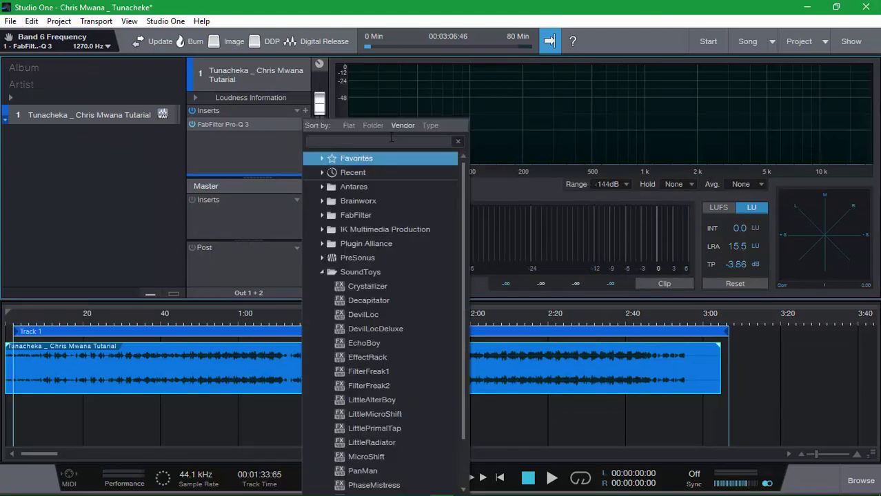
text(sat)
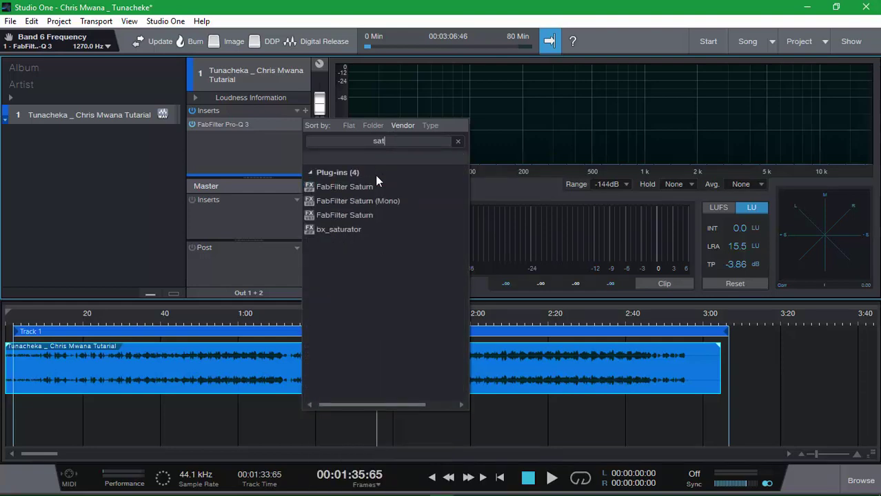
click(375, 184)
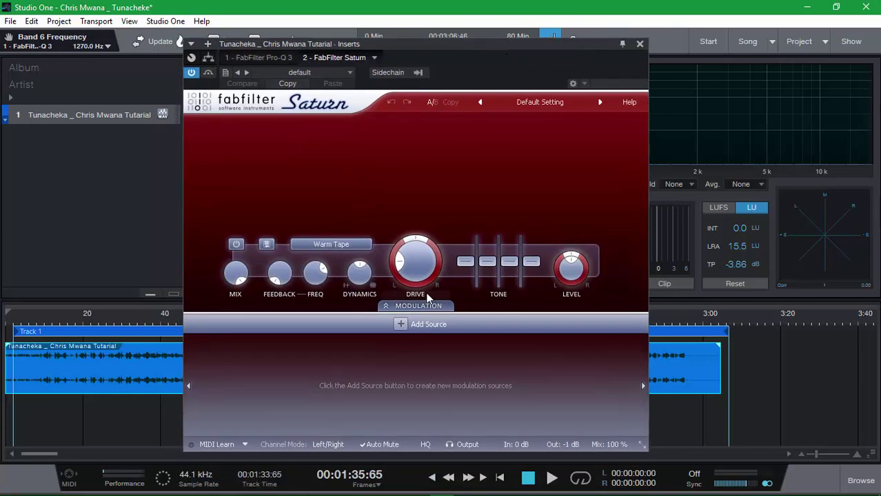
click(401, 309)
key(space)
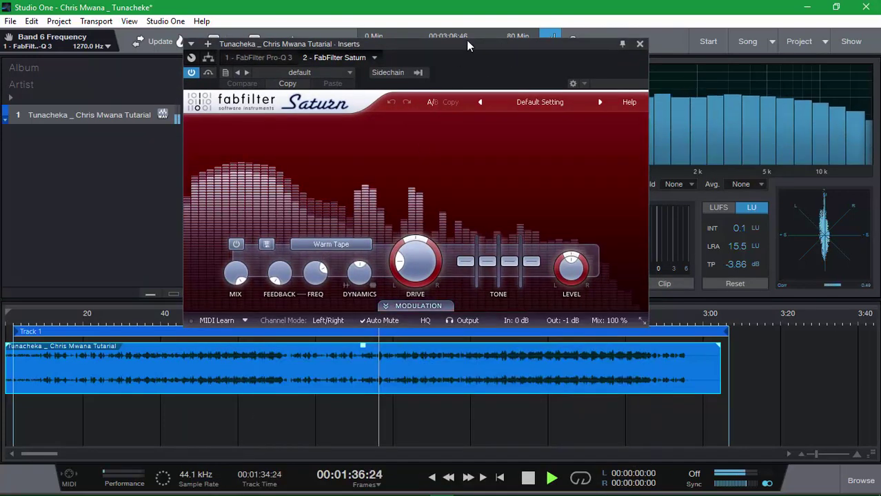
drag(470, 45, 494, 51)
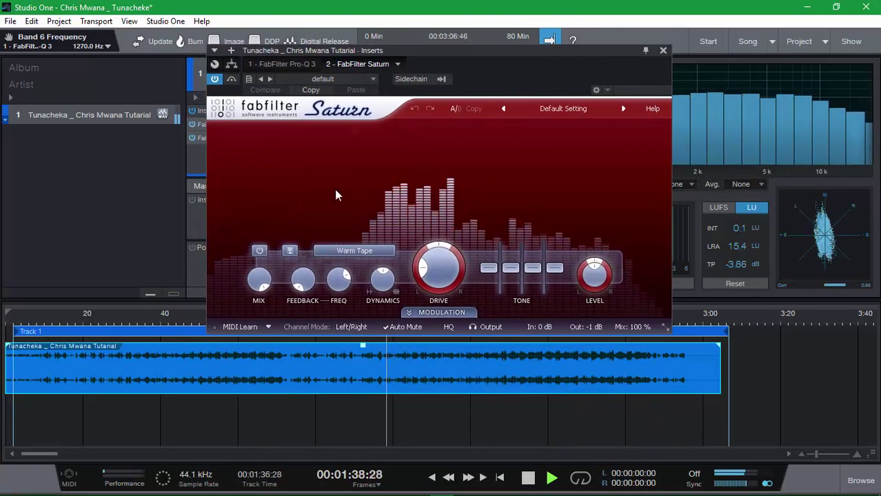
Split Saturn into four bands and move the top crossover to about 9366.9 Hz
click(280, 130)
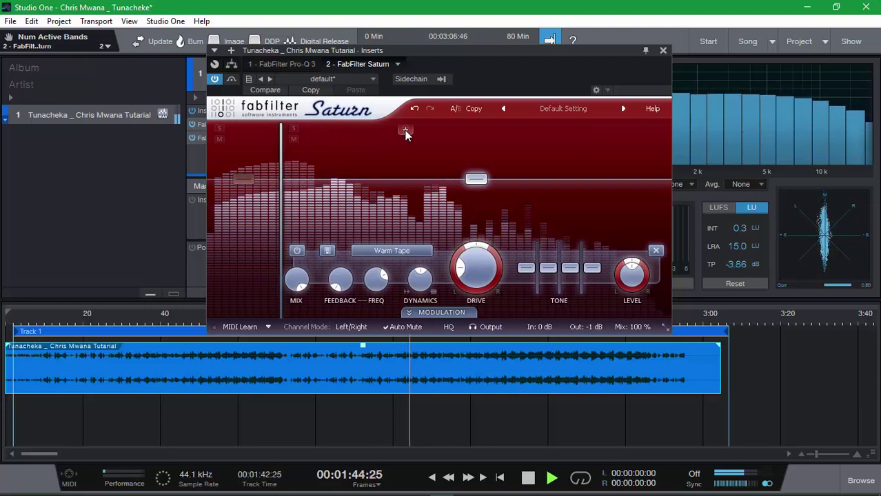
click(405, 130)
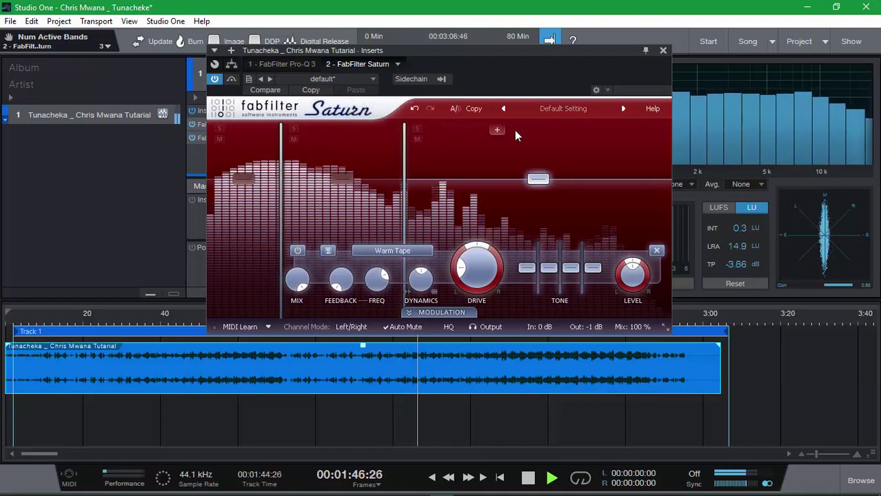
click(589, 130)
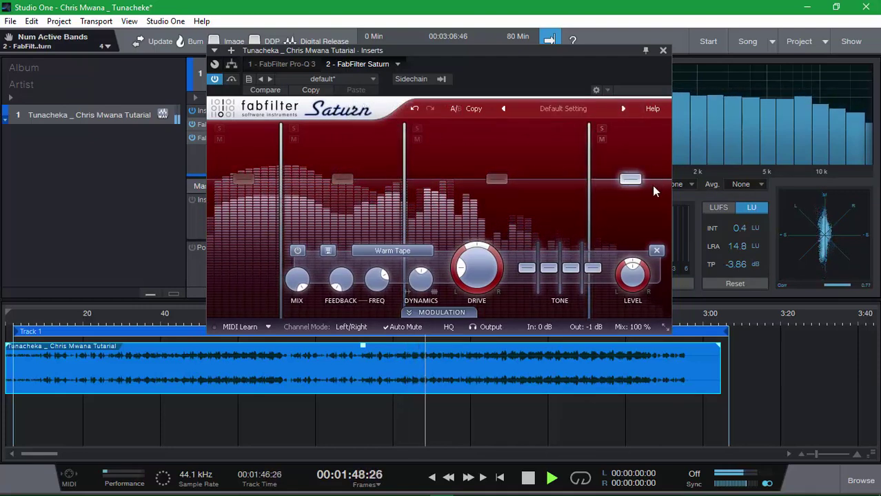
drag(592, 148, 620, 149)
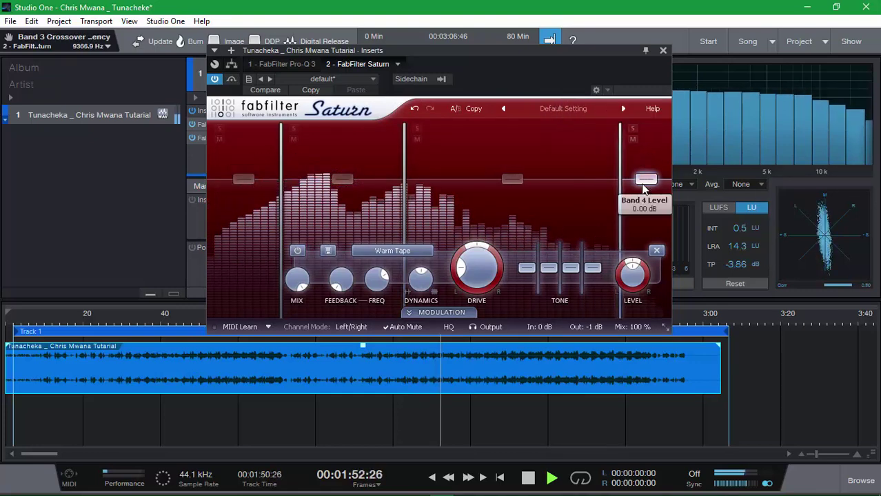
With Saturn band 4 soloed, set treble +1.5 dB, mid +1 dB, presence +2 dB, and raise bass
click(632, 128)
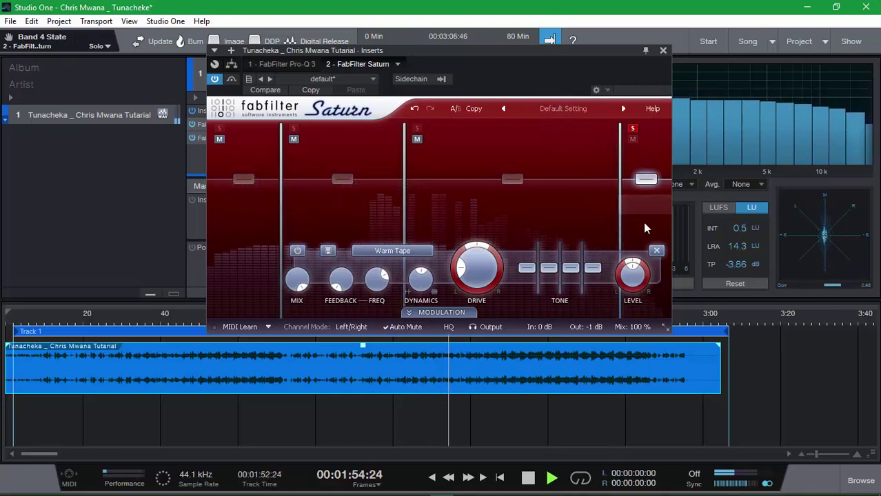
double_click(570, 270)
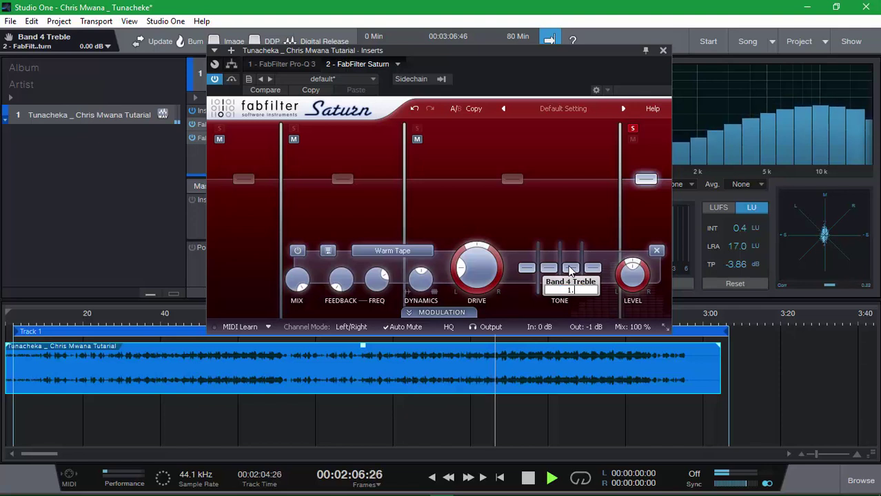
key(Return)
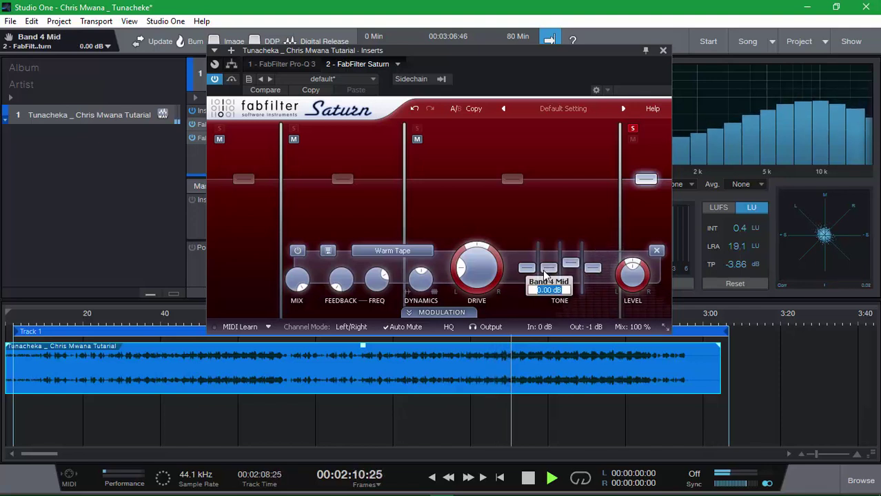
text(1)
key(Return)
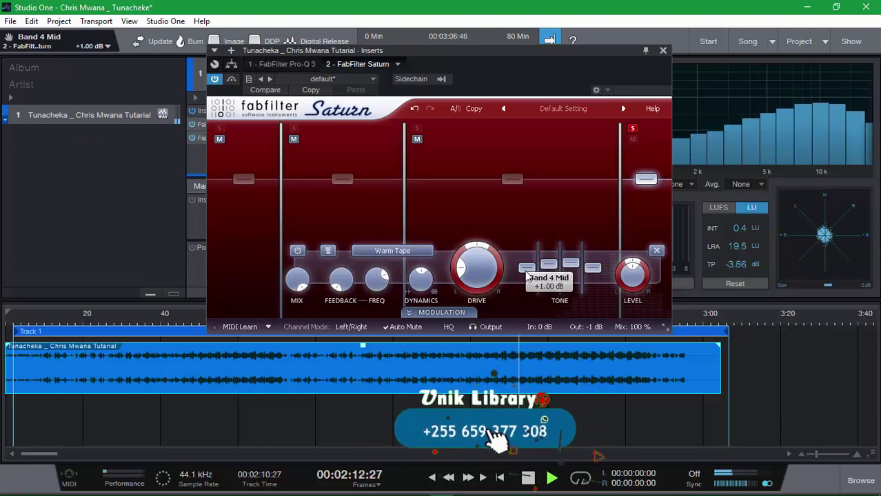
mouse_move(530, 274)
mouse_down()
mouse_move(530, 249)
mouse_move(529, 265)
mouse_up()
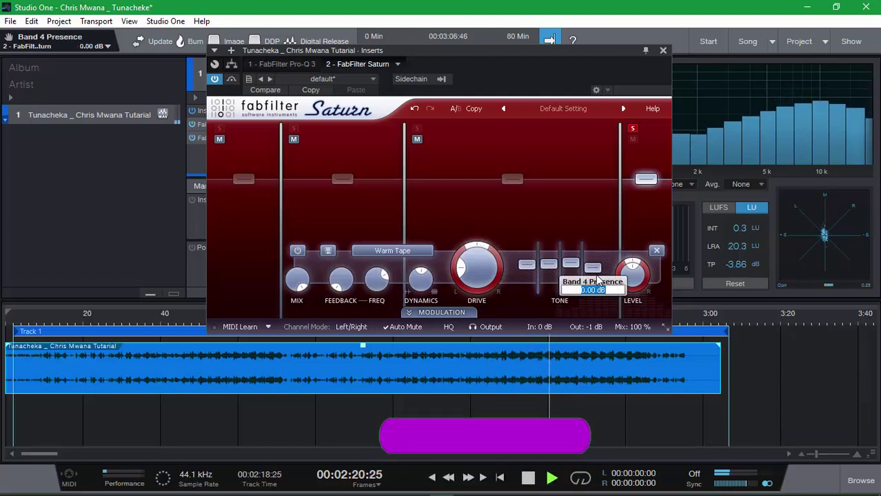
key(Return)
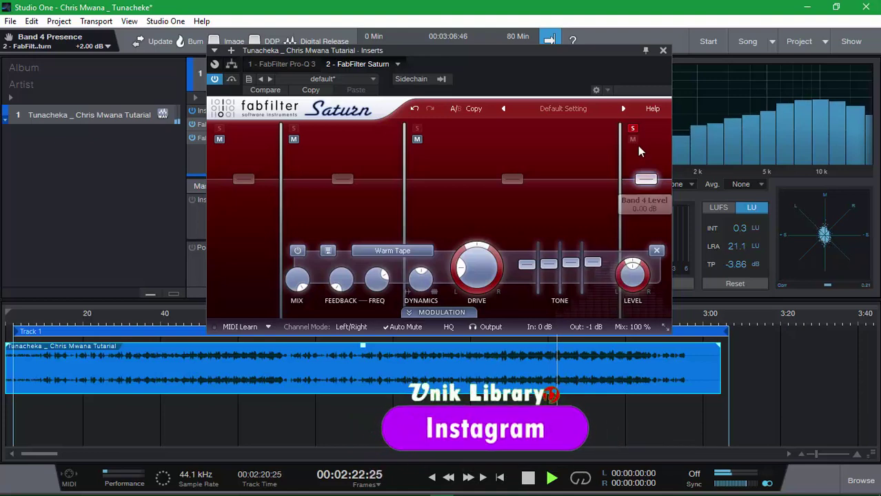
click(632, 128)
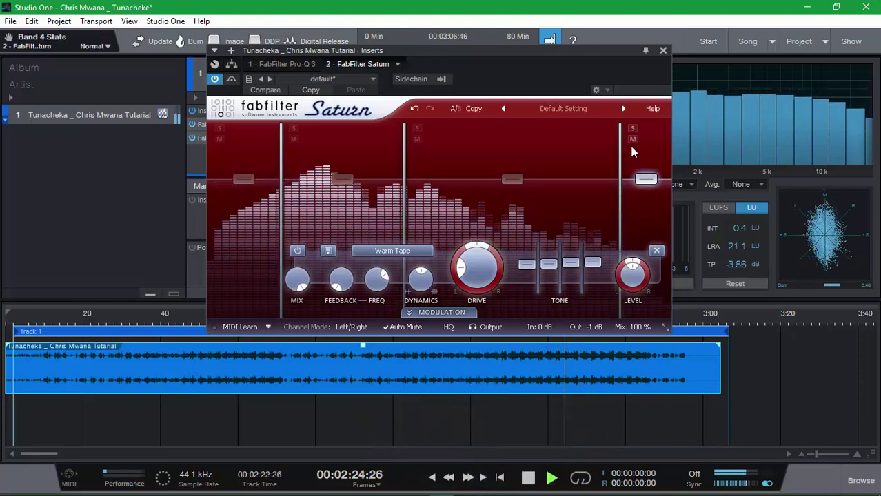
Solo Saturn's band 3 and set its Mid tone to +1 dB
click(416, 131)
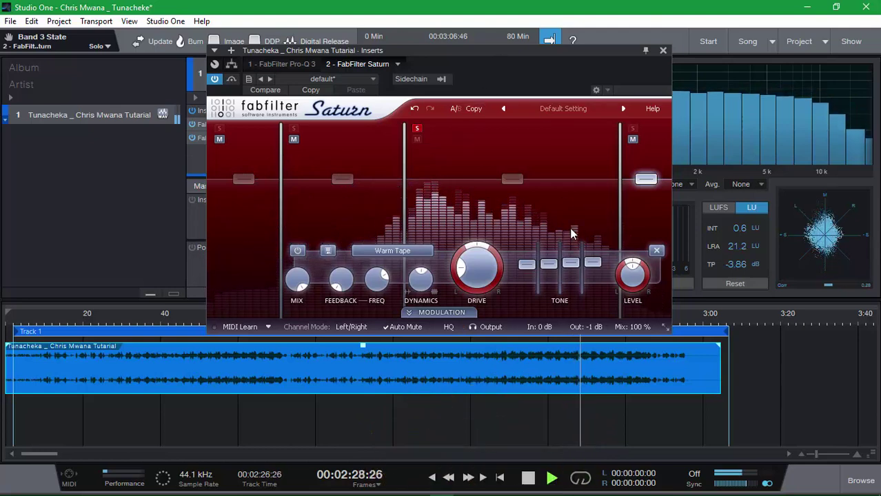
click(511, 179)
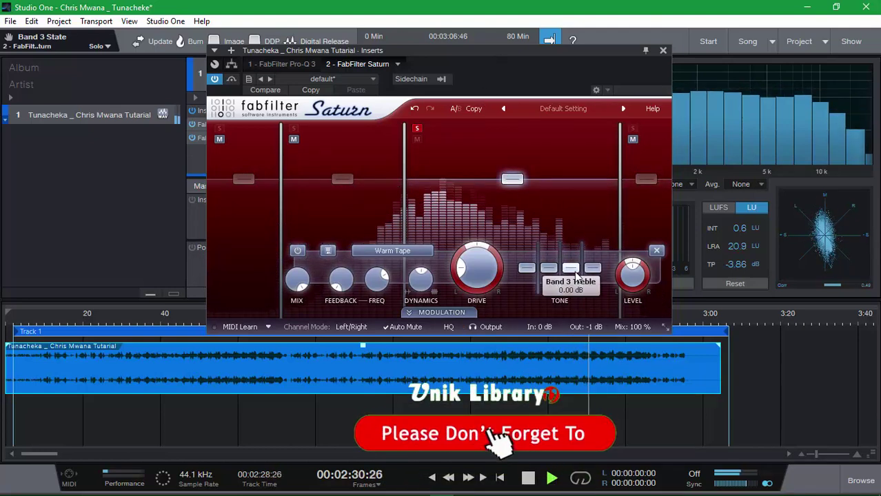
text(1)
key(Return)
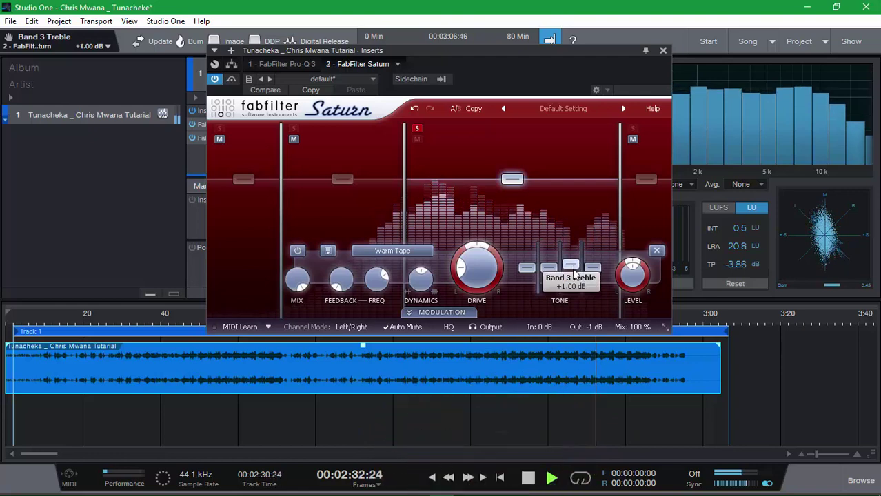
mouse_move(549, 268)
mouse_down()
mouse_move(541, 190)
mouse_move(549, 266)
mouse_up()
double_click(549, 265)
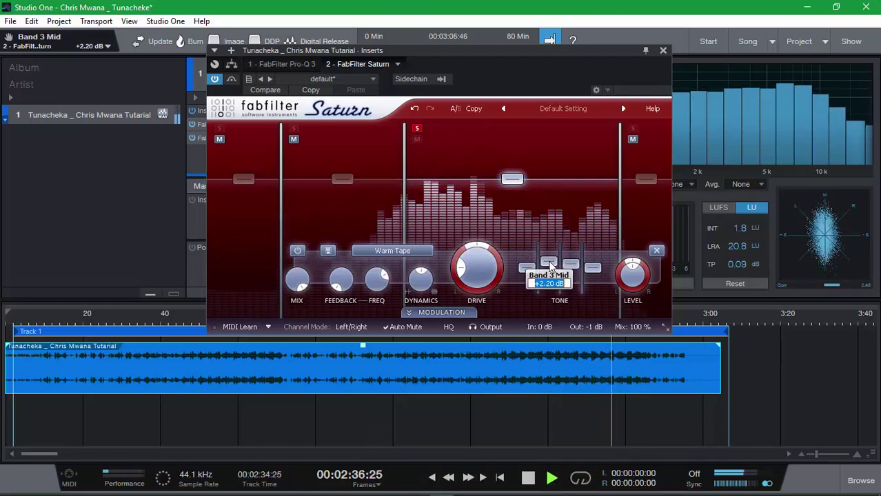
text(1)
key(Return)
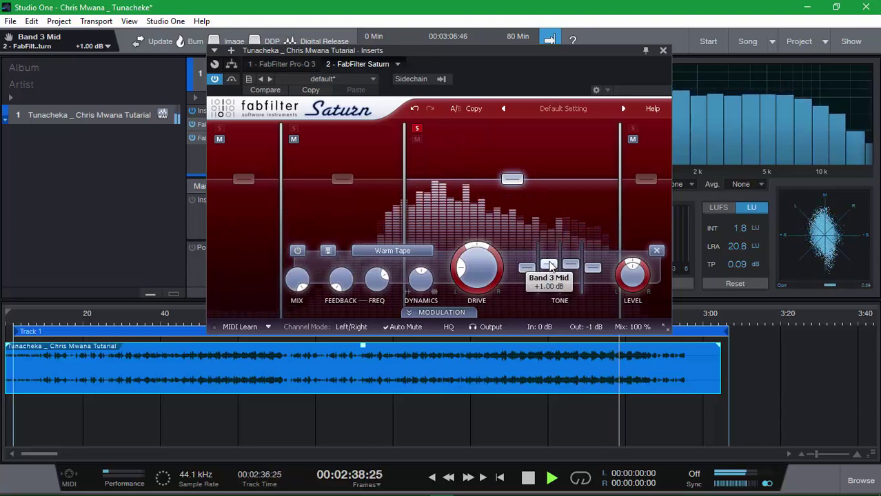
Set Band 3 Bass and Presence to +2 dB each, then unsolo band 3
drag(527, 268, 528, 263)
double_click(527, 263)
text(2)
key(Return)
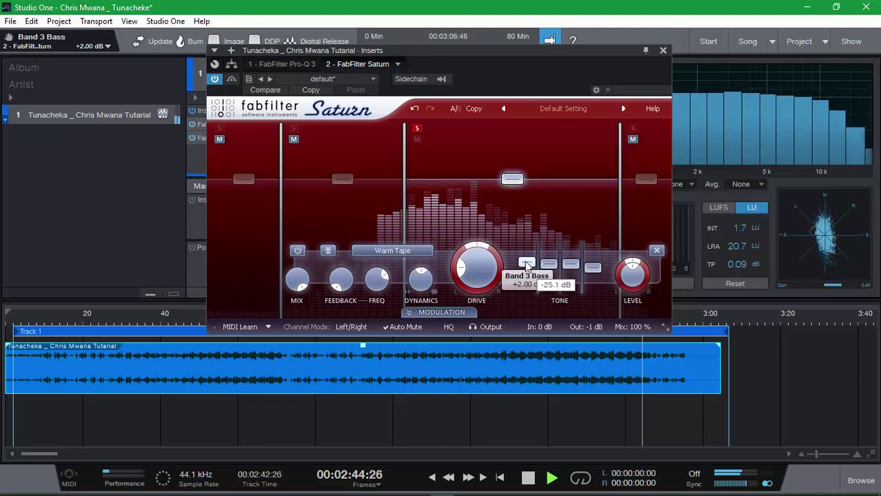
drag(593, 267, 593, 250)
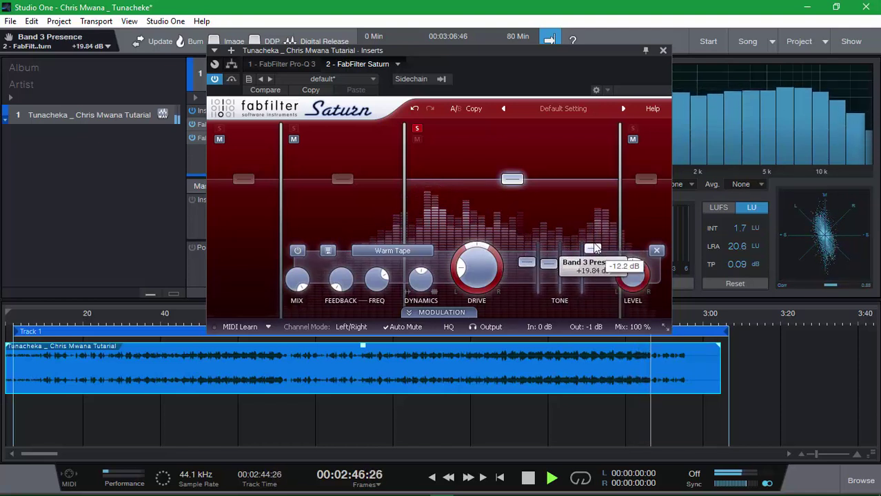
double_click(593, 251)
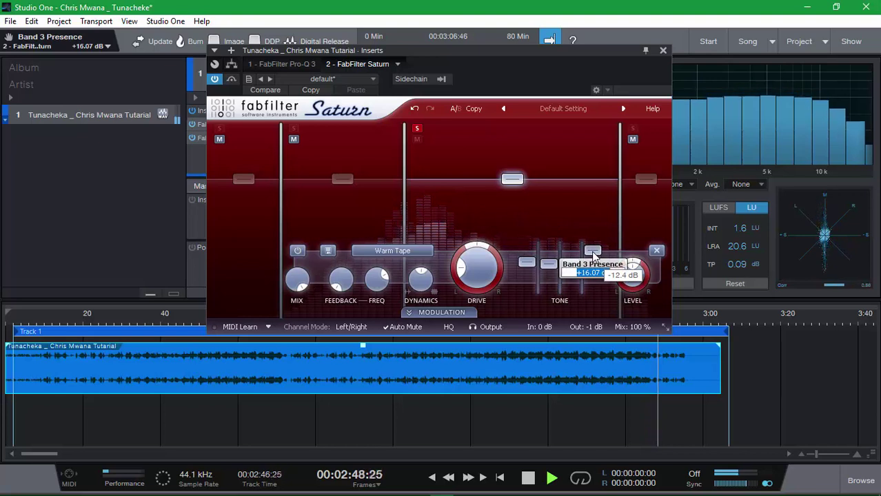
text(2)
key(Return)
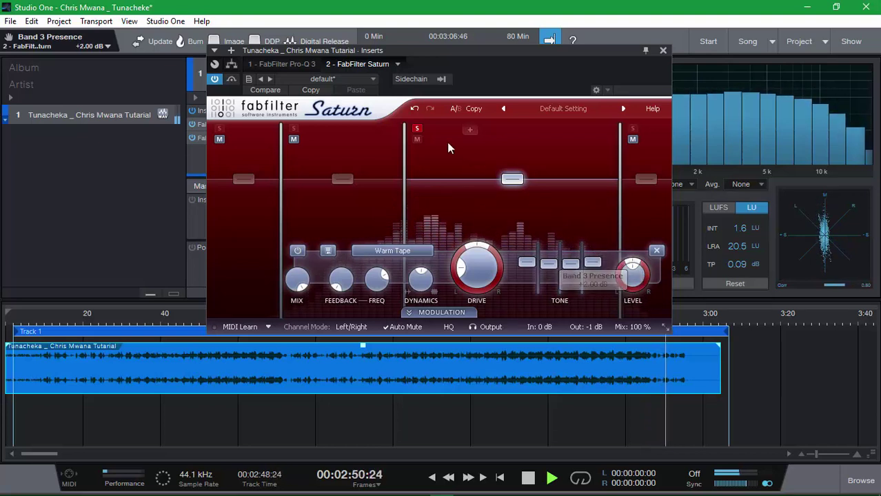
click(417, 129)
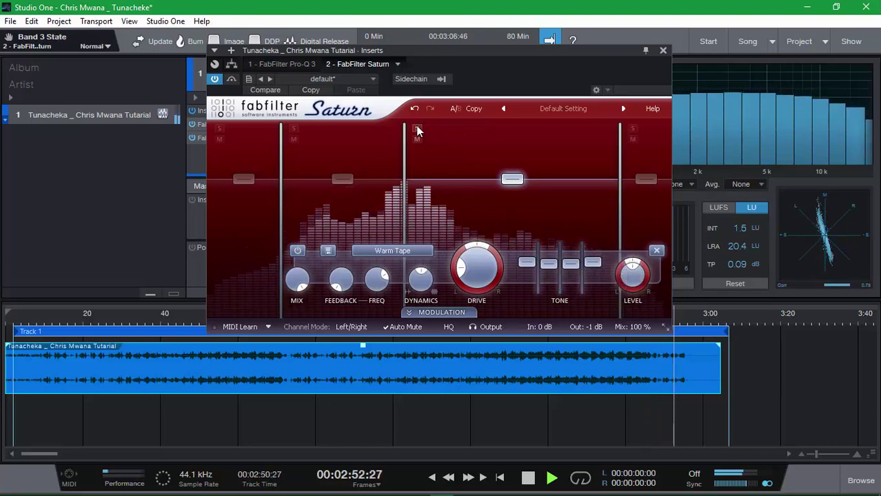
Reposition the Saturn window, jump playback to about 0:50, and solo band 2
drag(520, 82, 591, 75)
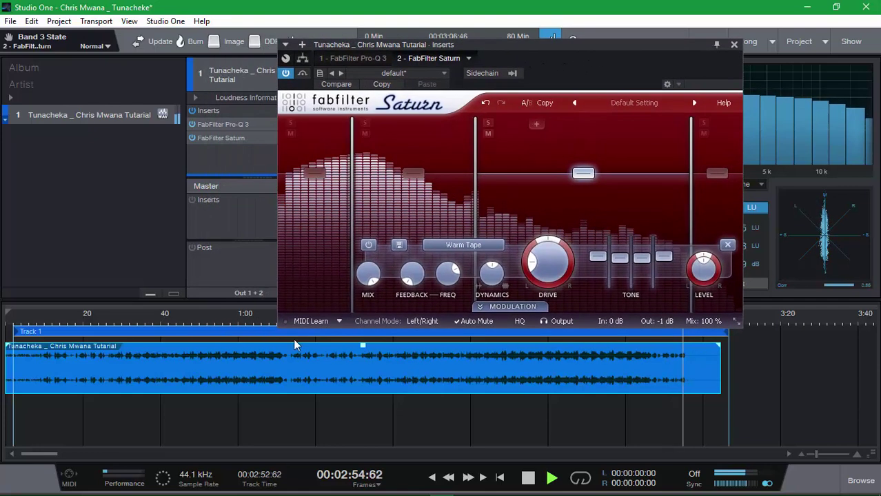
click(206, 310)
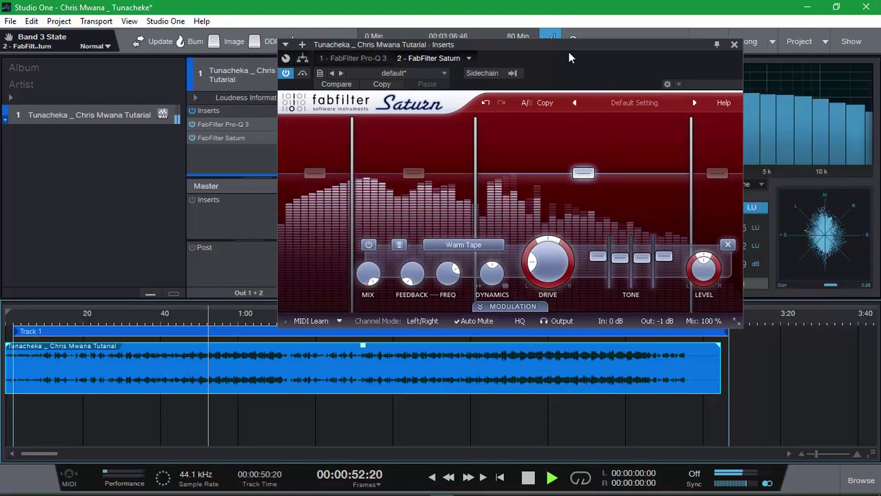
drag(581, 46, 550, 80)
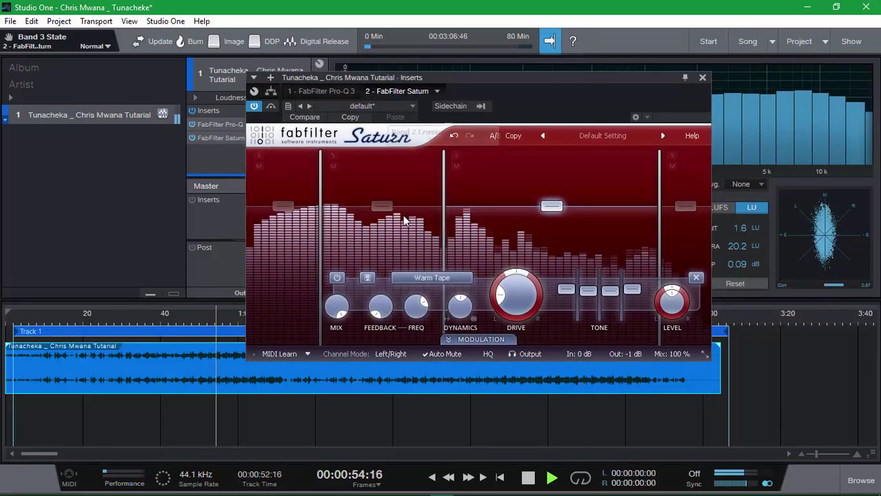
click(332, 156)
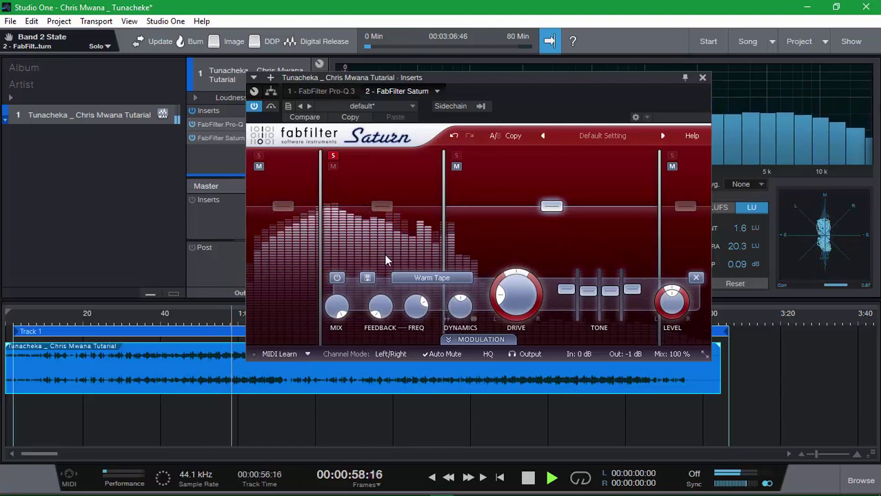
Reset Band 3 Treble and Mid tone to 0 dB
mouse_move(416, 306)
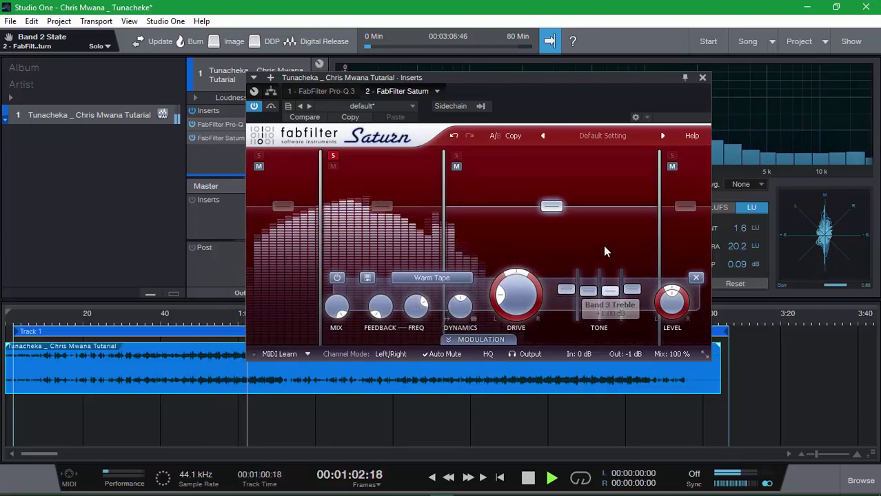
drag(612, 290, 610, 275)
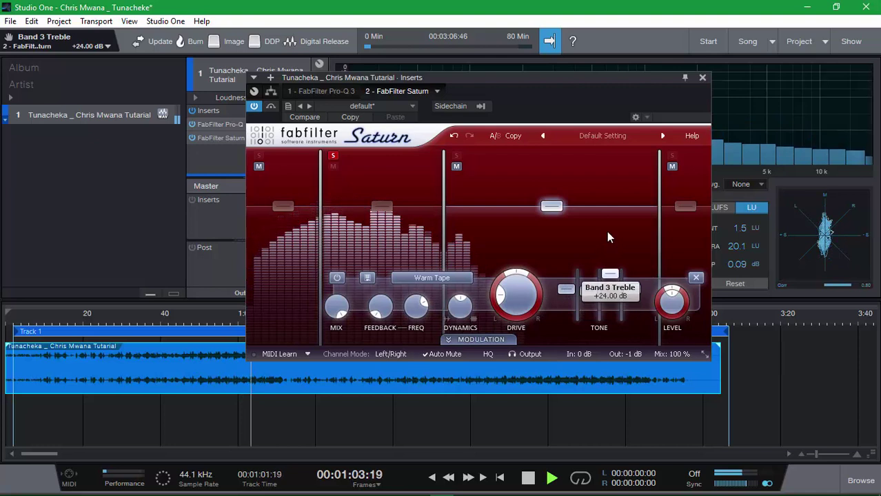
double_click(609, 274)
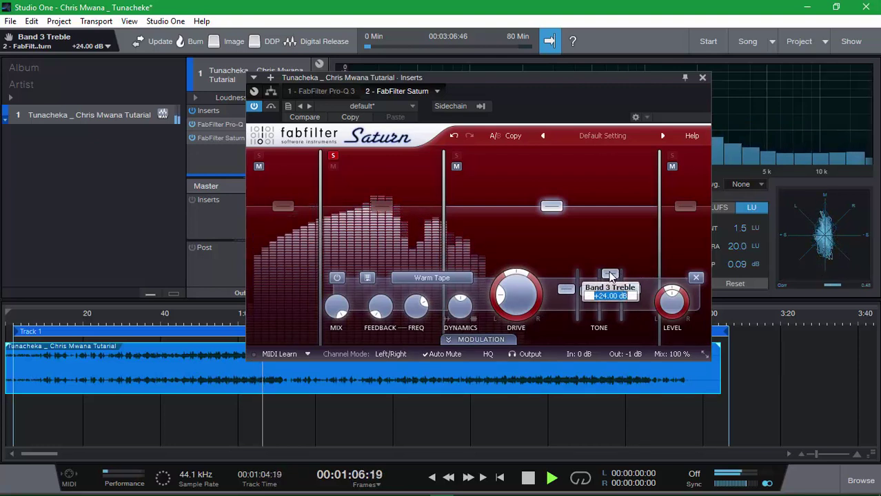
key(Return)
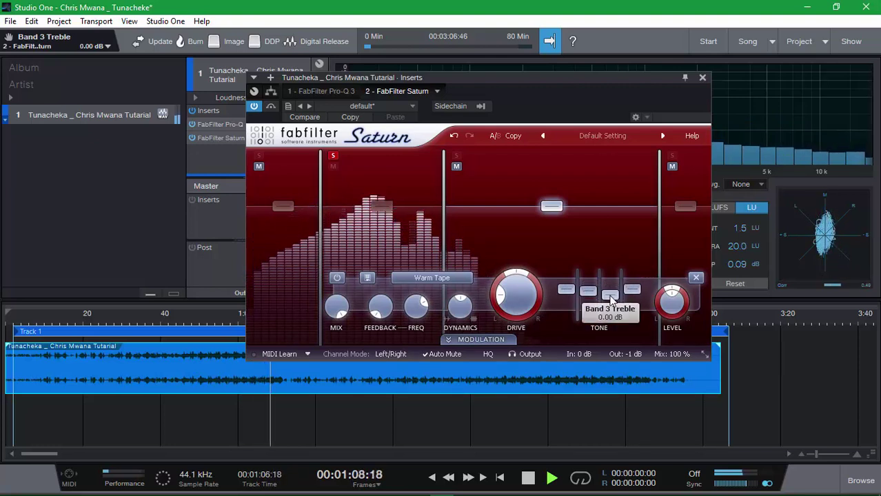
drag(592, 296, 591, 274)
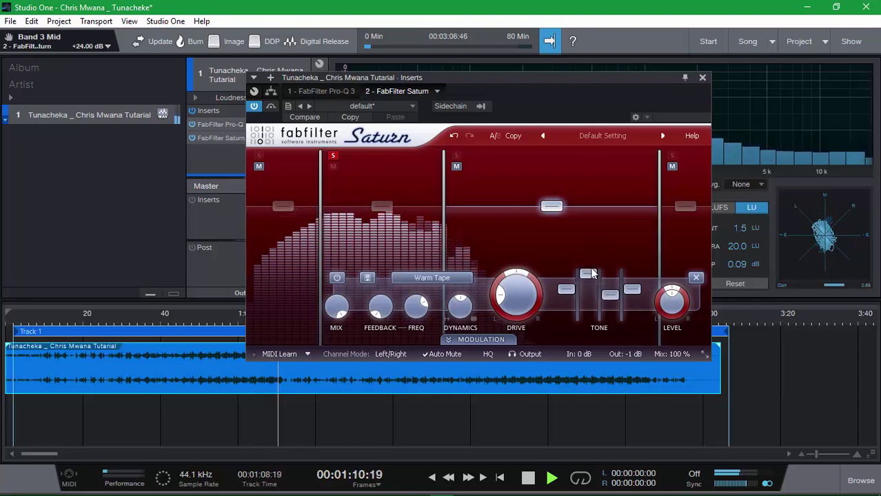
mouse_move(588, 283)
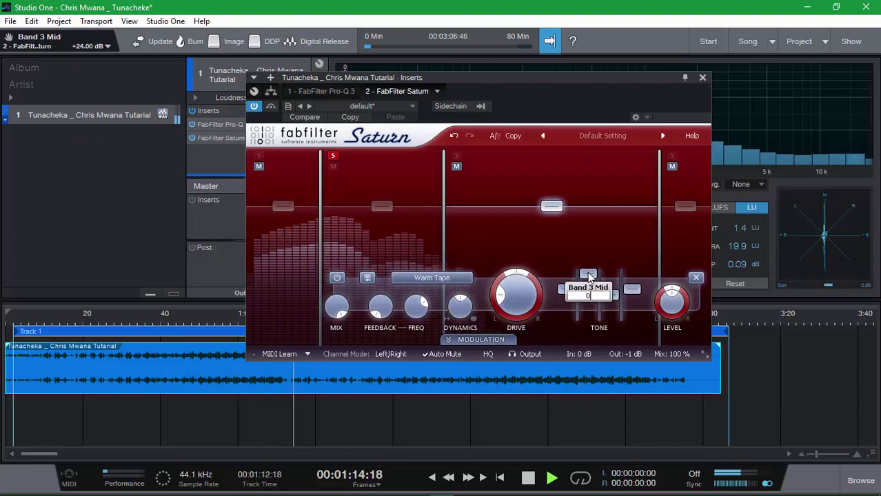
text(0)
key(Return)
Reset Band 3 Bass to 0 dB, set Presence to +1 dB, and unsolo band 2
drag(566, 289, 572, 208)
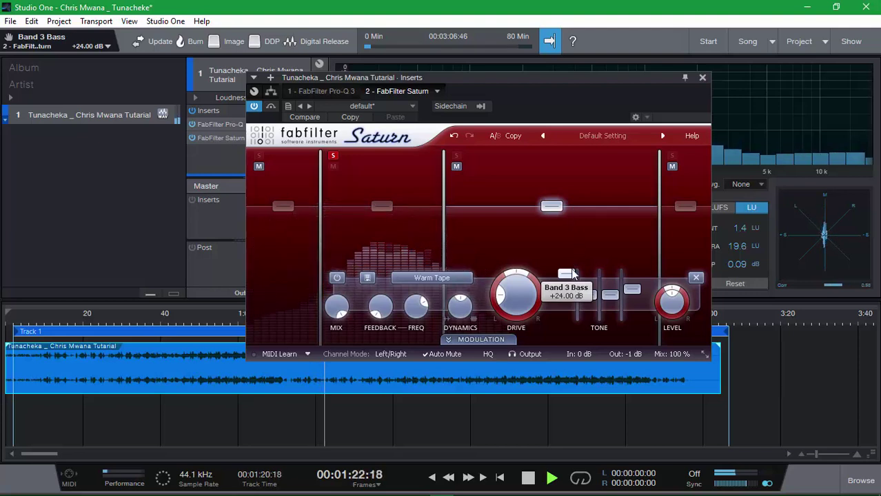
drag(576, 292, 573, 295)
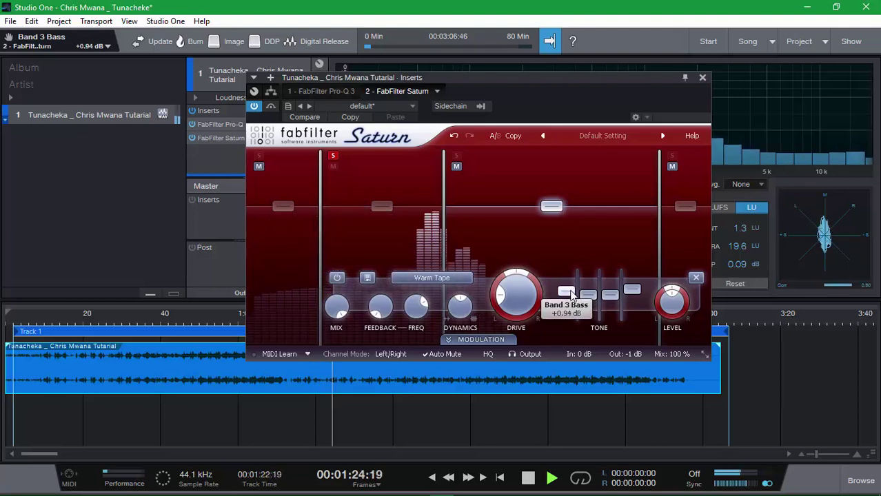
text(0)
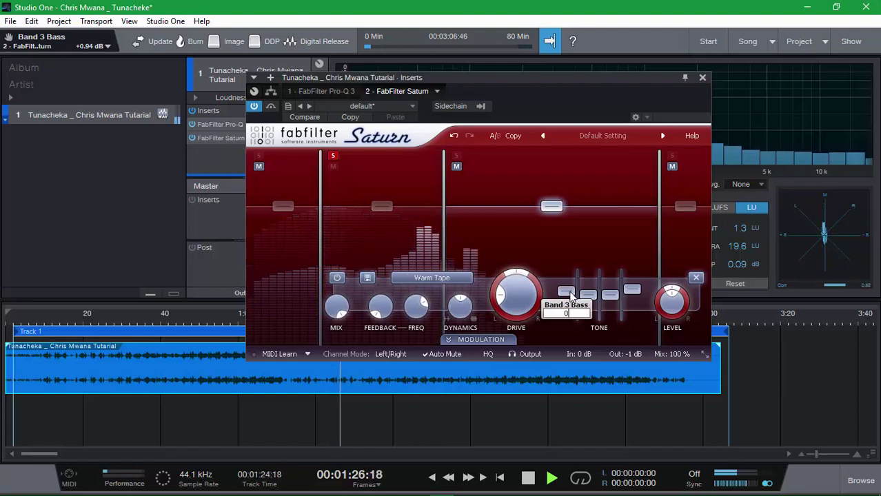
key(Return)
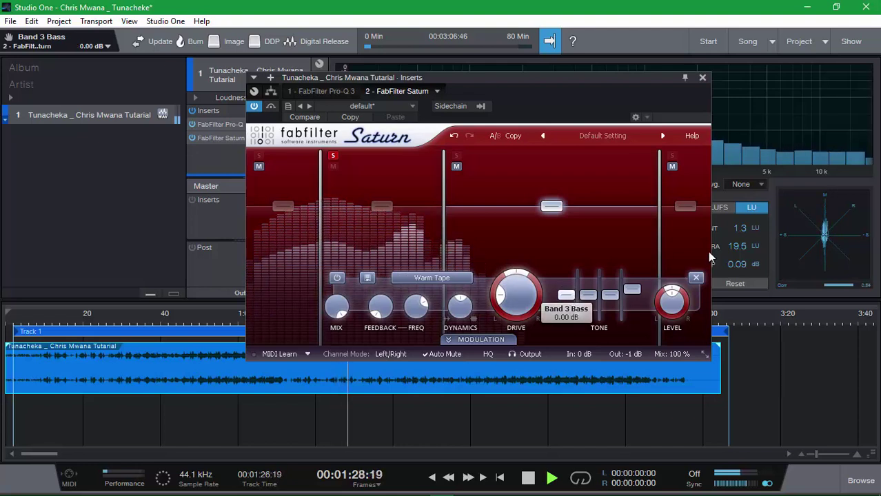
drag(632, 289, 620, 224)
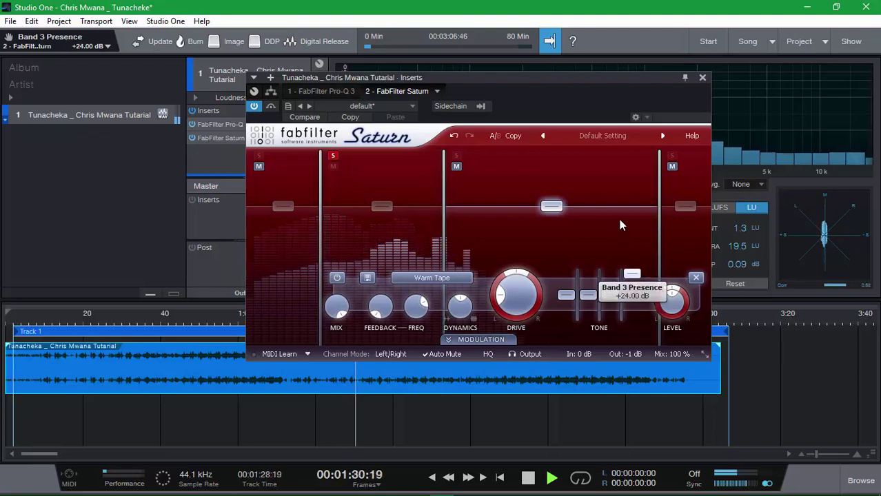
double_click(632, 275)
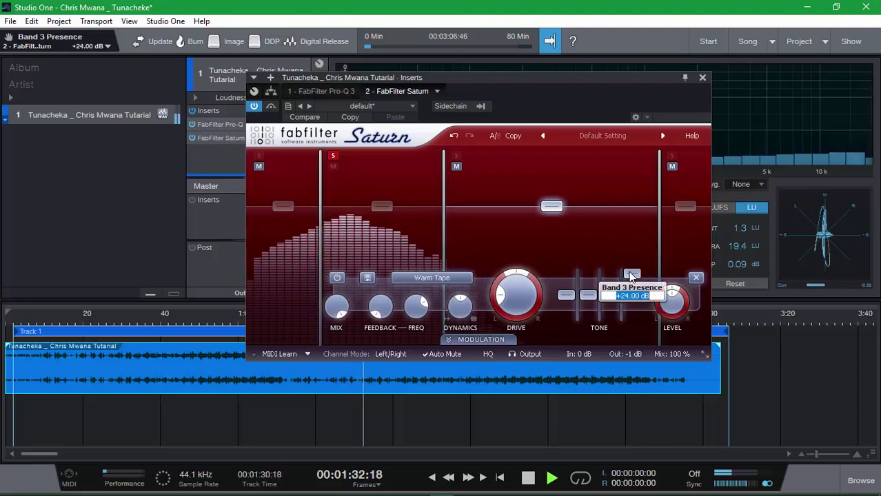
text(1)
key(Return)
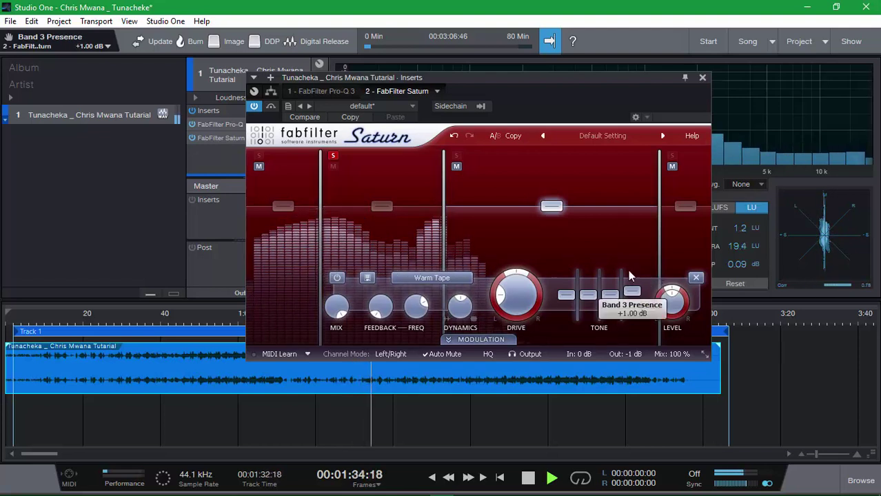
click(333, 156)
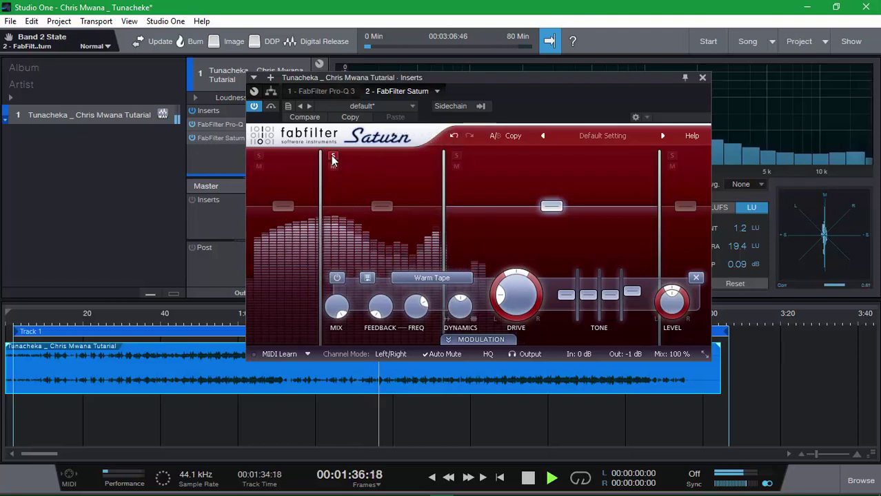
Solo Saturn's band 1 and select it for editing while playback runs
click(259, 157)
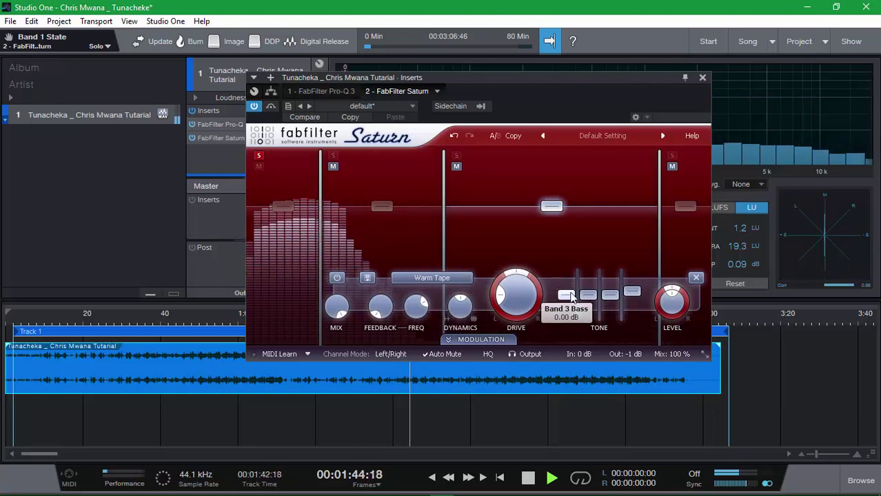
drag(566, 295, 588, 274)
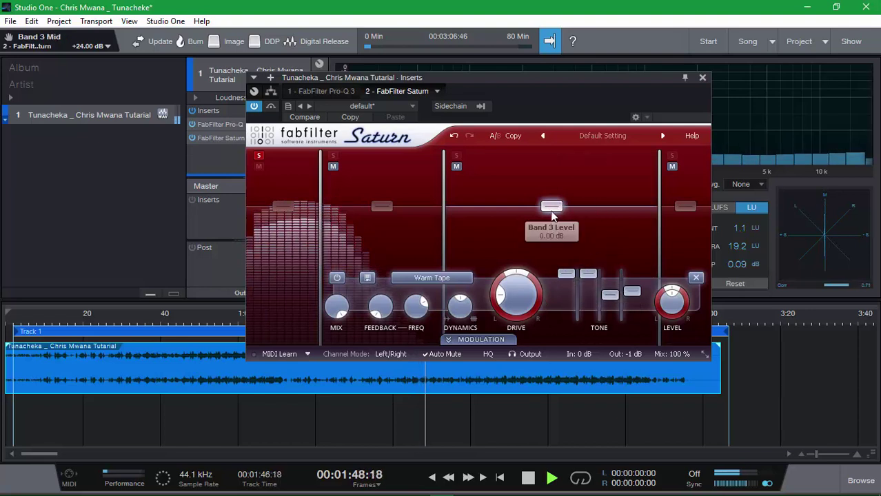
key(space)
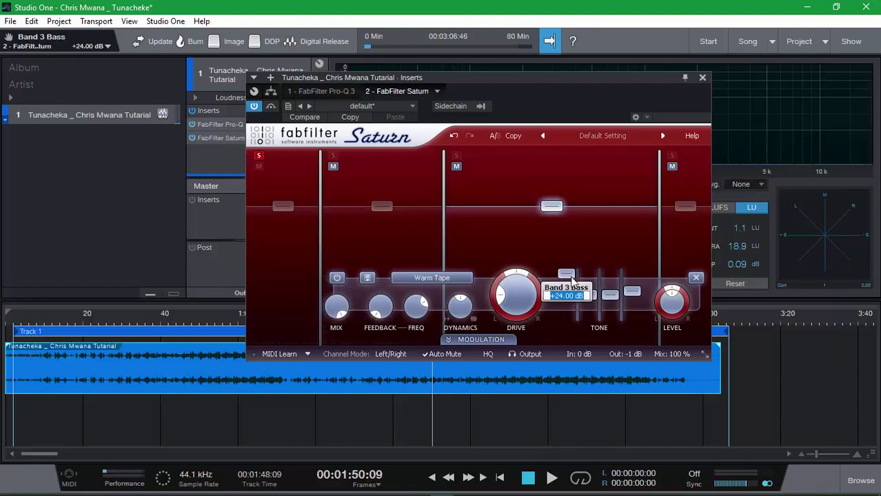
click(284, 207)
key(space)
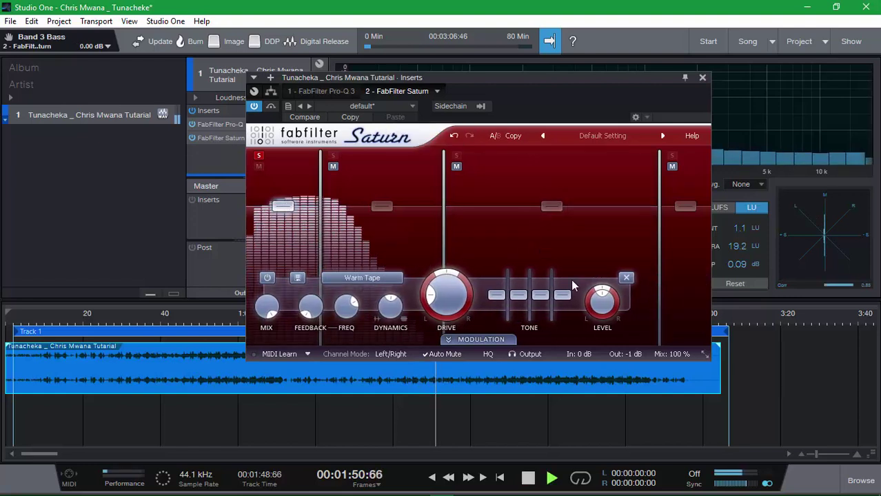
Set Band 1 Bass to +1 dB and Mid to +3.00 dB
drag(497, 295, 500, 208)
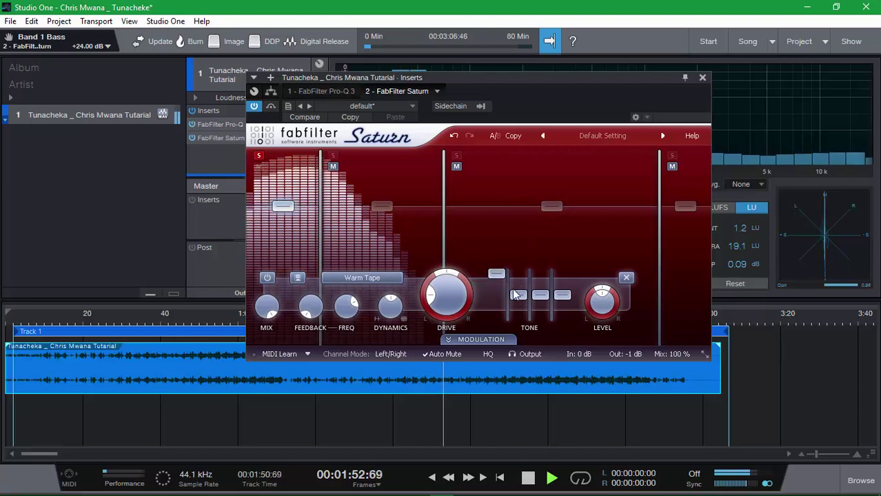
double_click(498, 275)
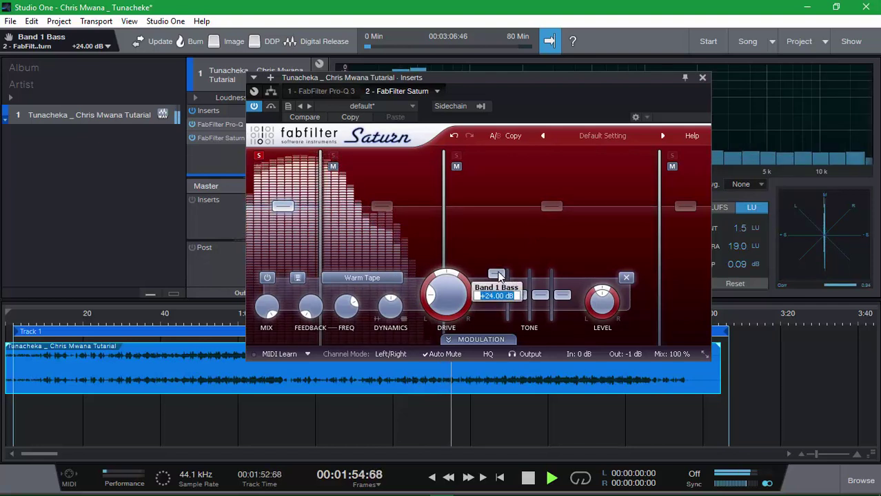
text(1)
key(Return)
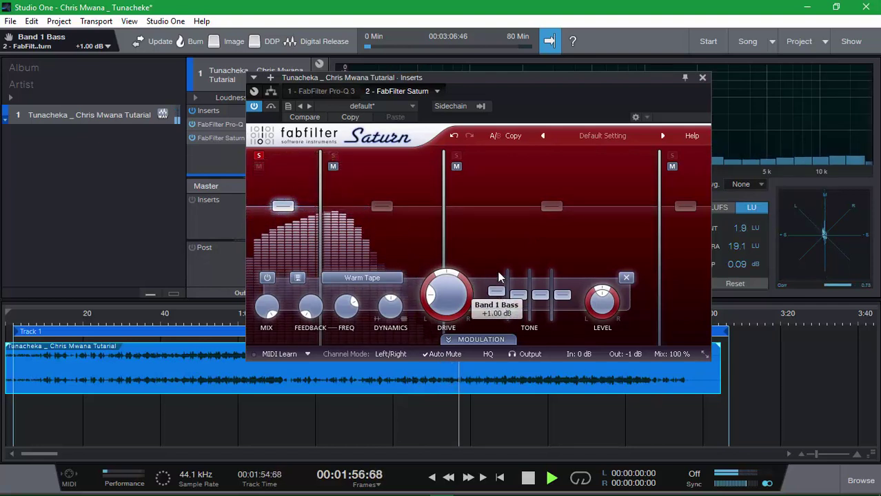
drag(521, 296, 520, 278)
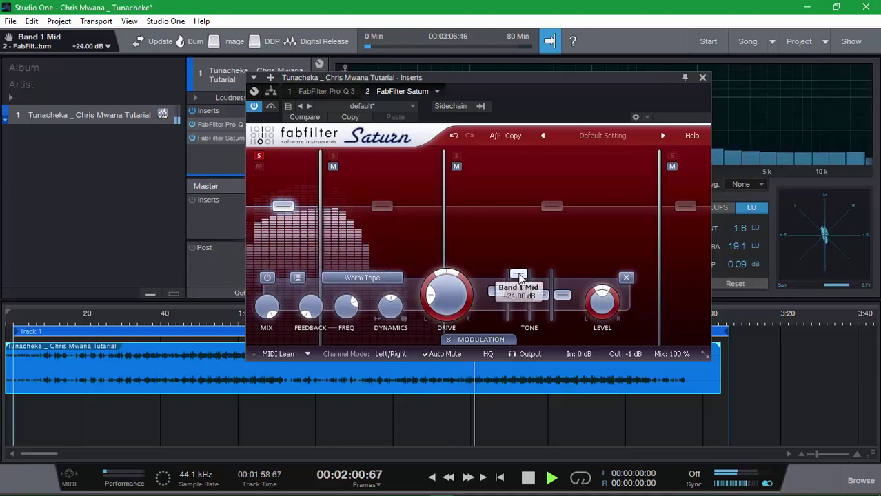
drag(521, 276, 522, 280)
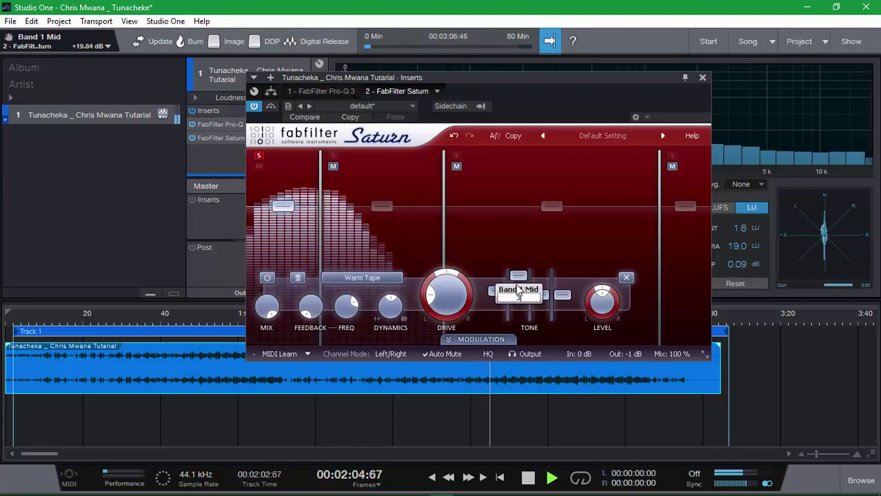
click(518, 291)
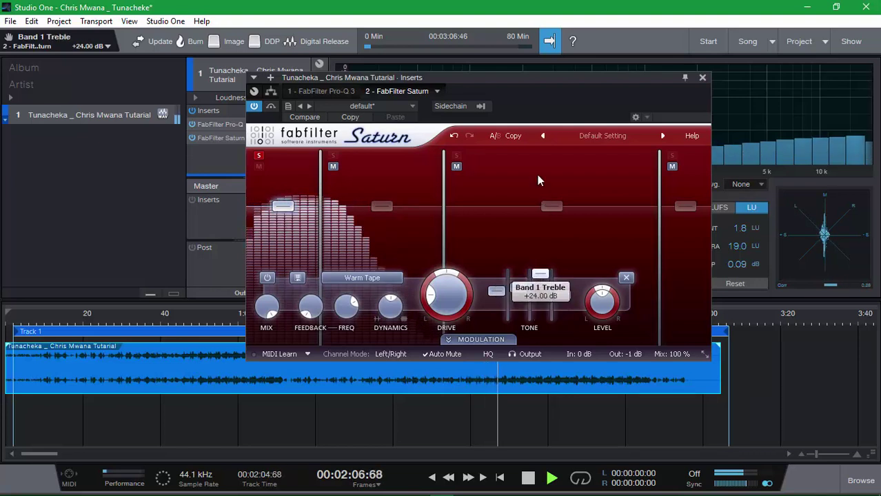
Set Band 1 Treble and Presence to 0.00 dB
click(551, 284)
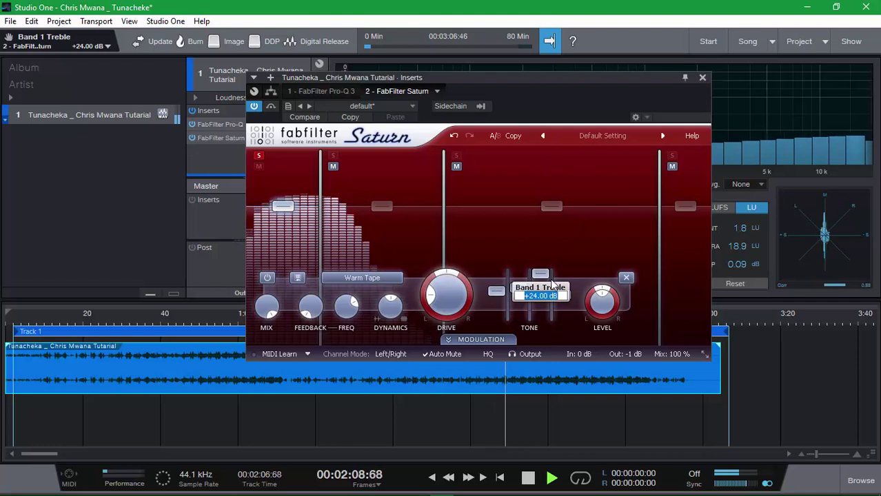
text(0)
key(Return)
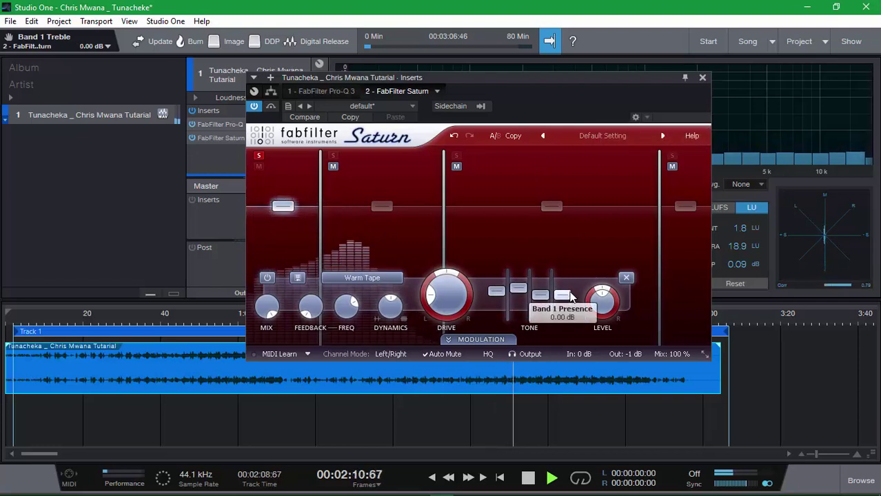
drag(570, 296, 564, 275)
click(564, 275)
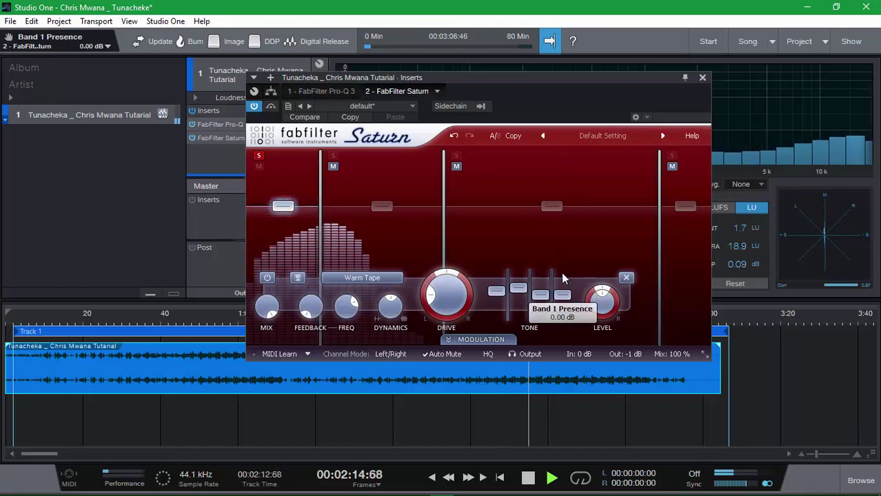
key(Return)
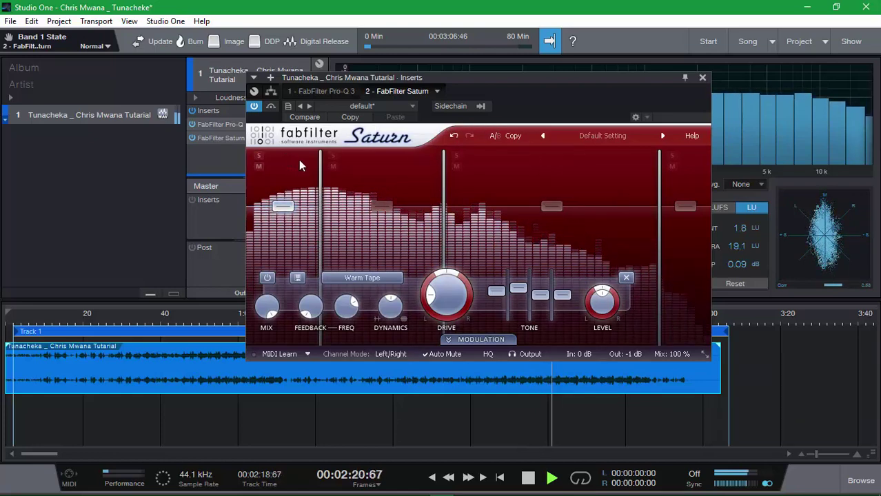
Bypass Saturn to compare, re-enable it, close its window and stop playback
click(255, 106)
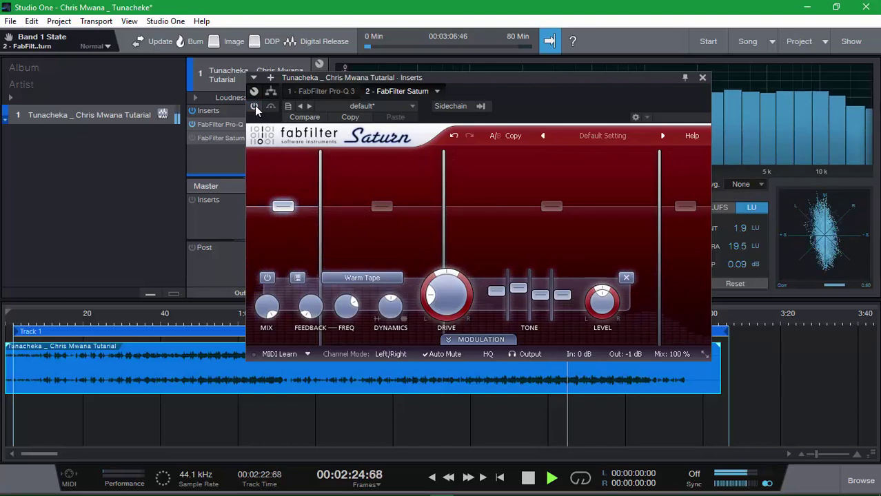
click(255, 106)
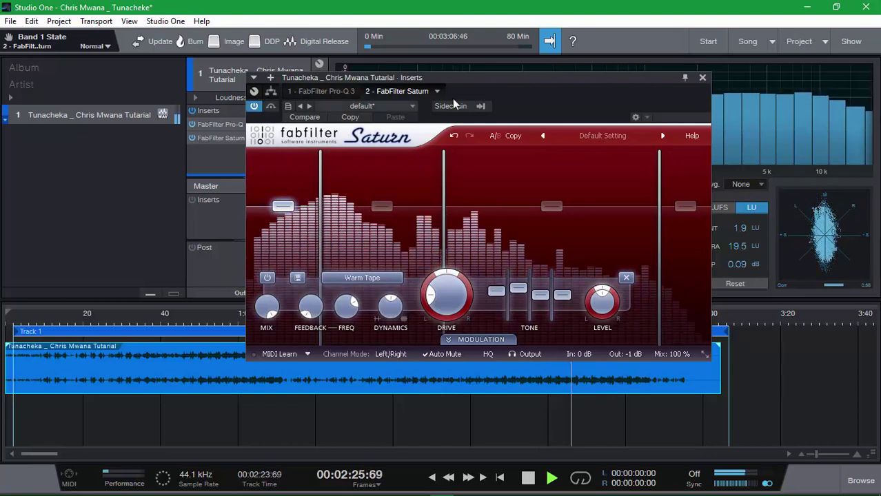
click(703, 78)
key(space)
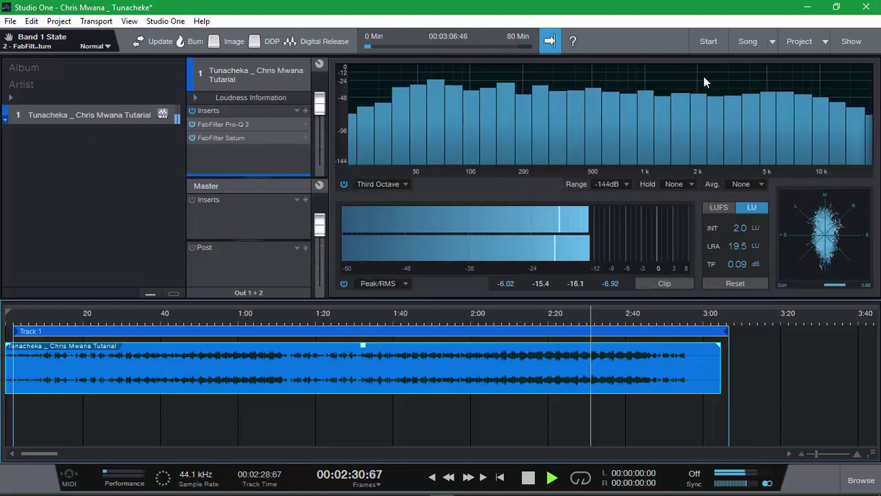
Add bx_shredspread from the Brainworx folder as the track's third insert
click(305, 110)
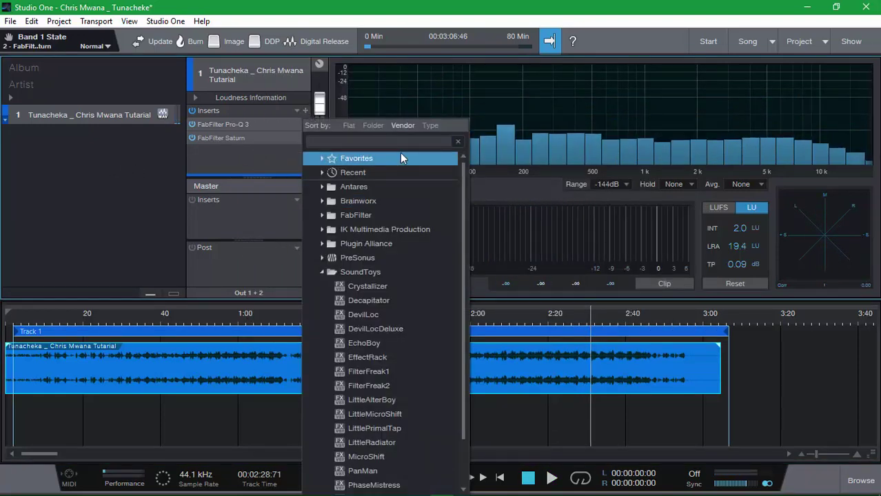
click(322, 271)
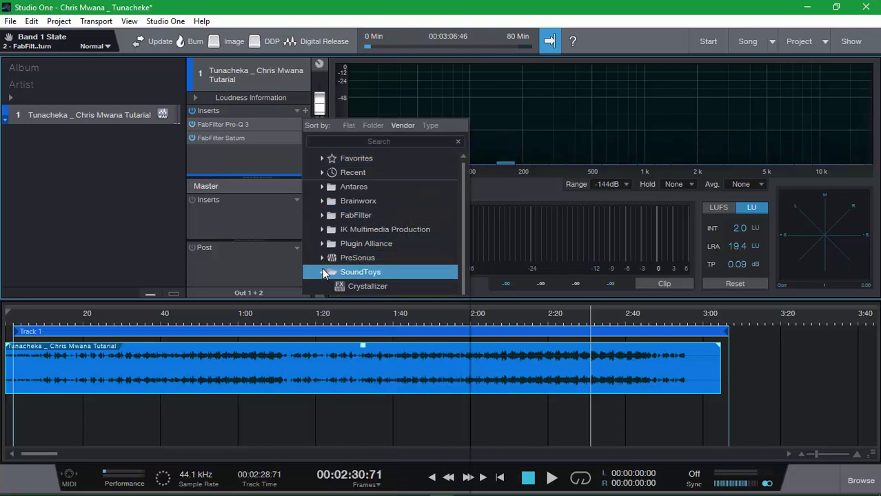
click(371, 201)
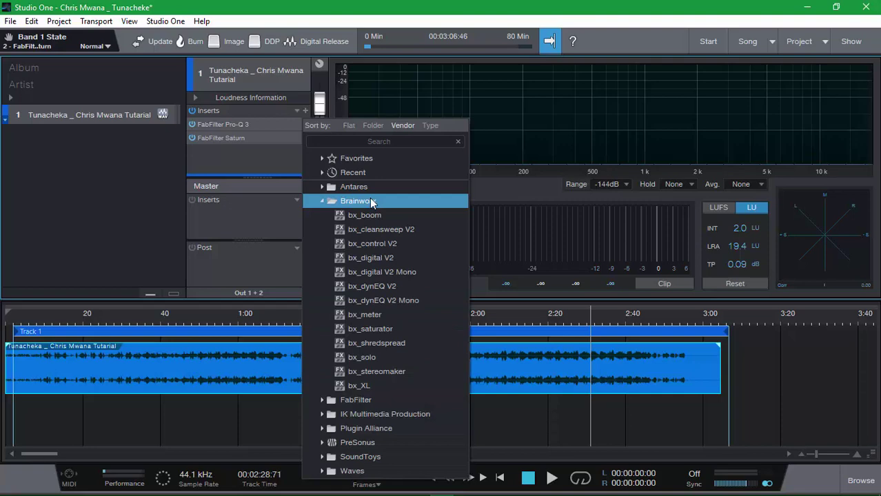
click(403, 343)
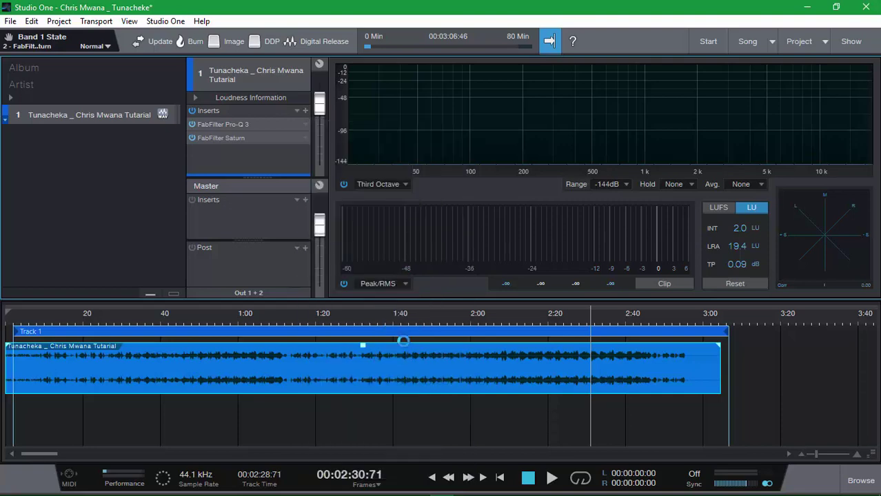
Set bx_shredspread's Spread to 130%, A/B it with bypass, and close its window
key(space)
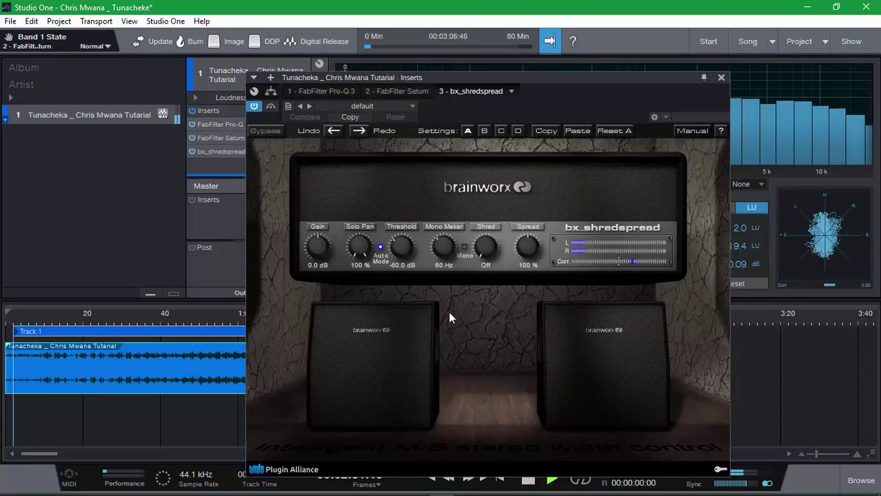
click(531, 245)
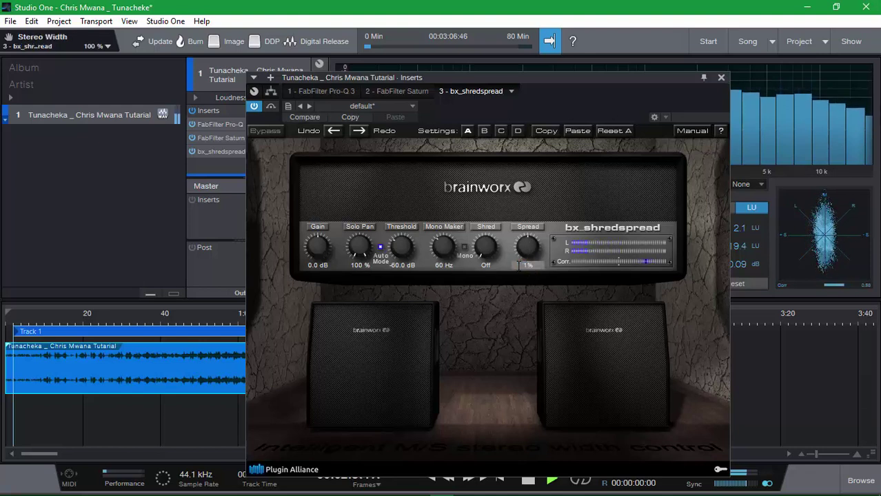
key(Return)
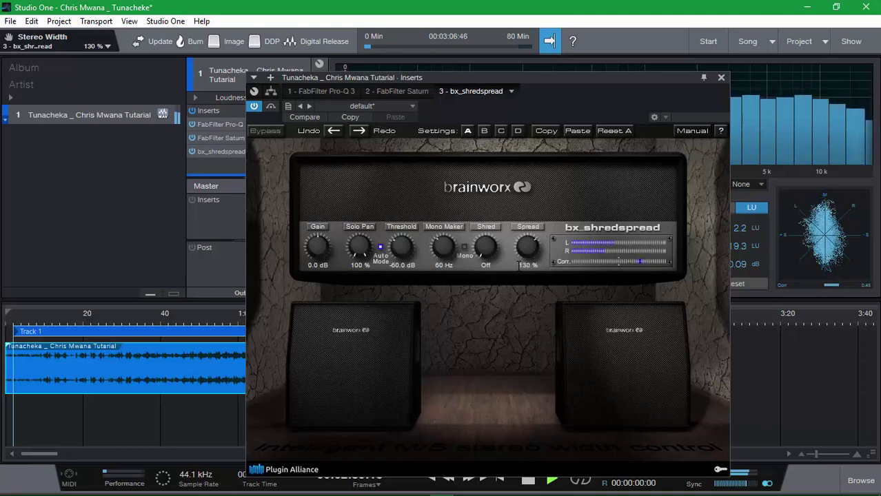
click(255, 107)
click(255, 107)
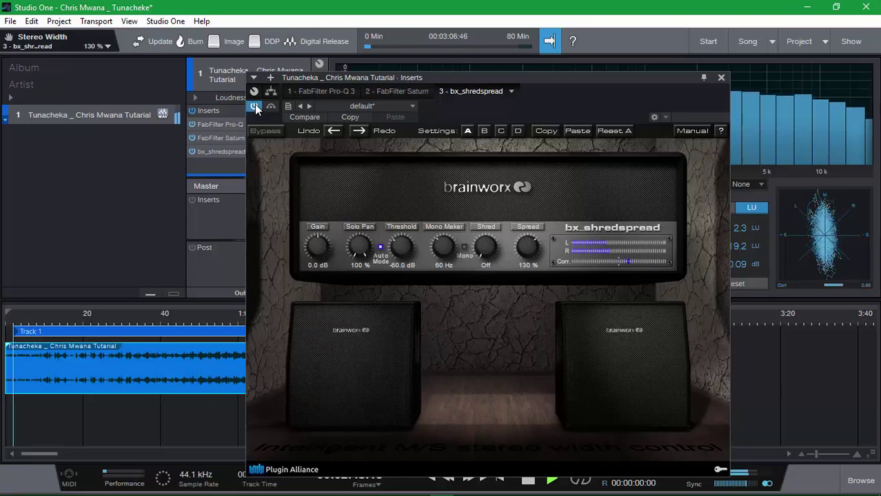
click(721, 78)
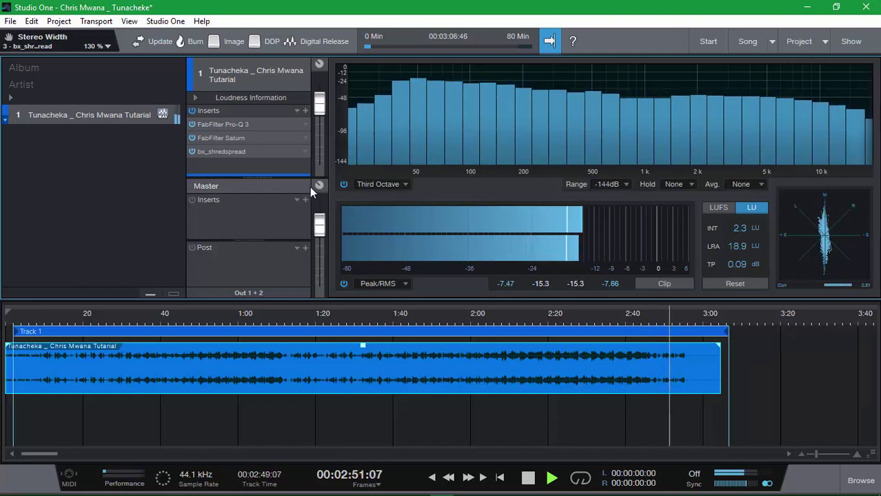
Stop playback and move the playhead back to about 0:58
key(space)
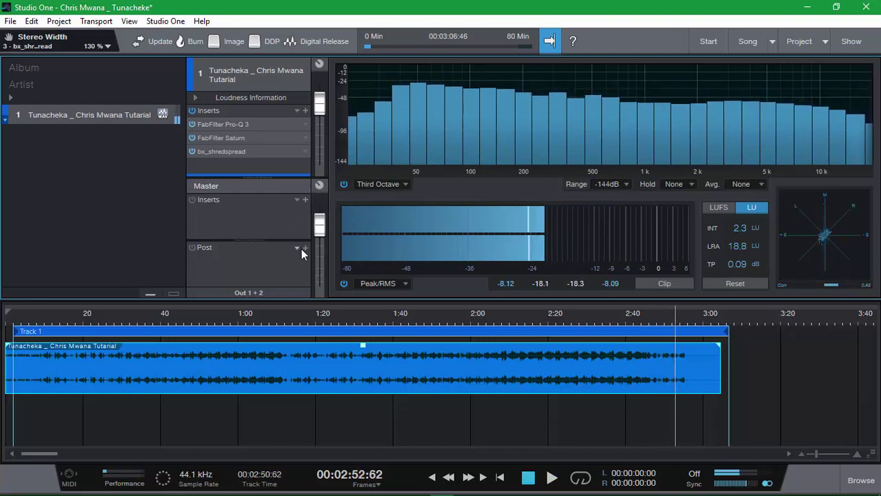
click(233, 314)
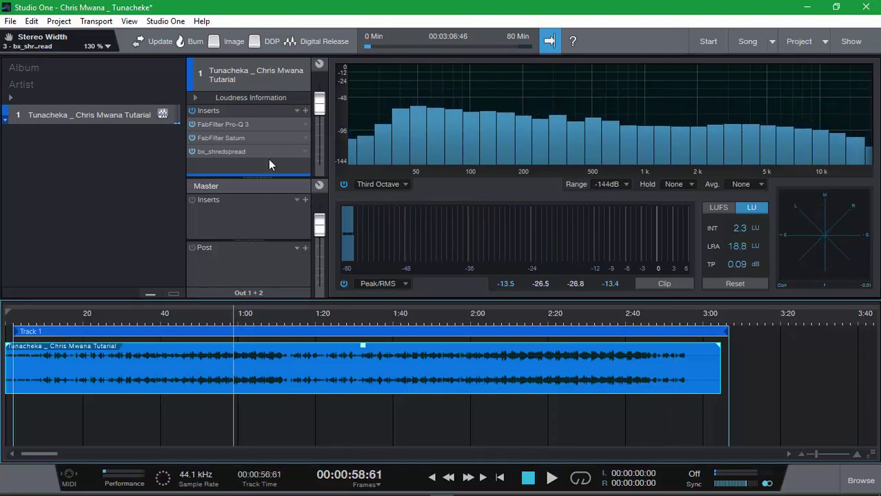
click(304, 110)
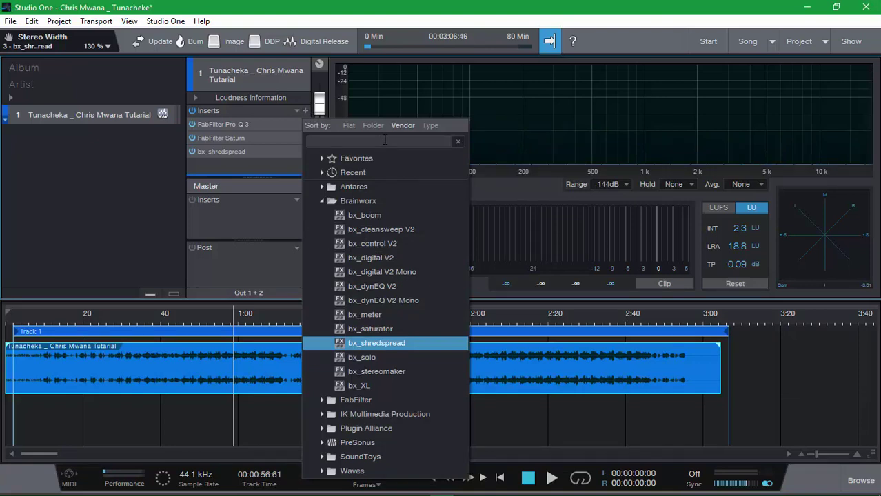
click(261, 213)
Add LinMB Stereo to the Master inserts via the plug-in search
click(306, 199)
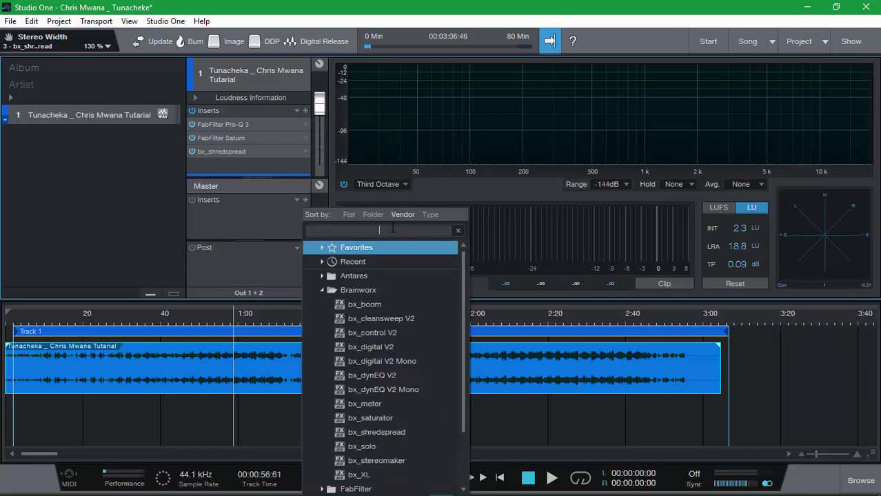
text(lim)
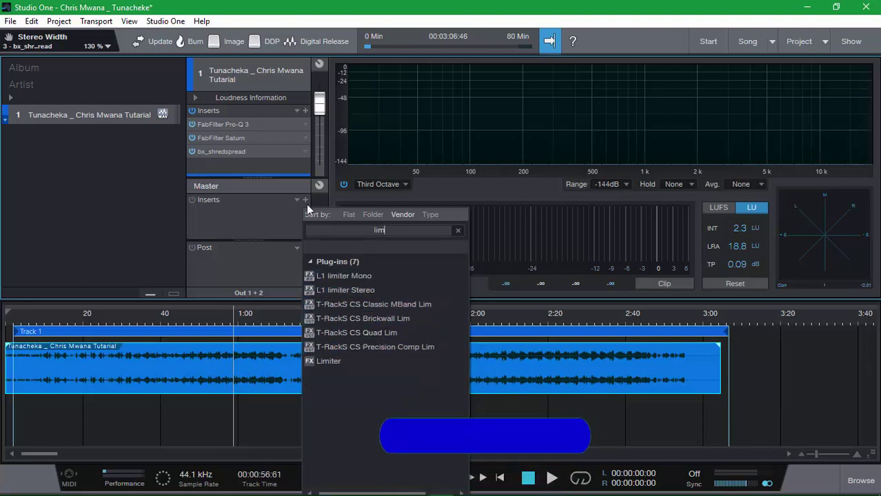
key(BackSpace)
key(BackSpace)
key(BackSpace)
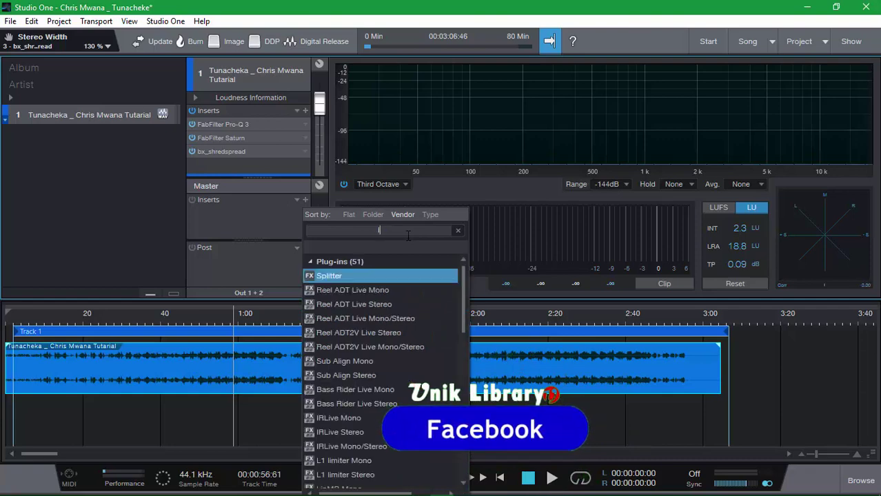
text(In)
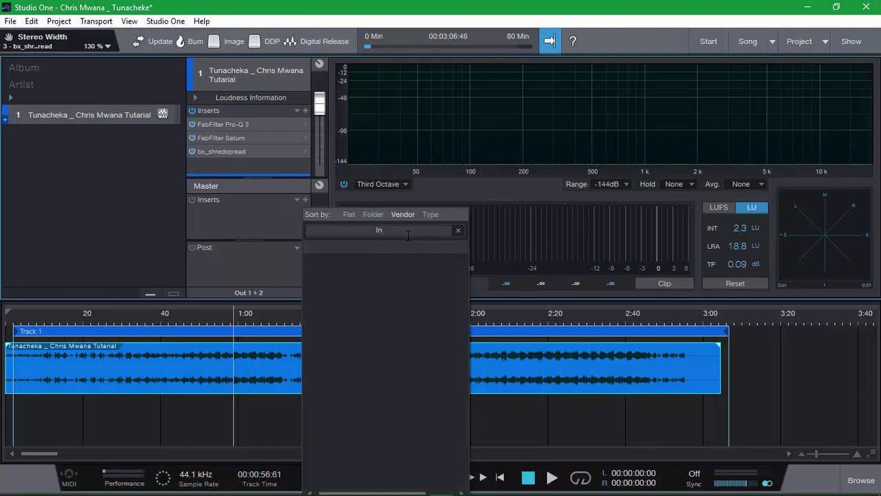
text(n)
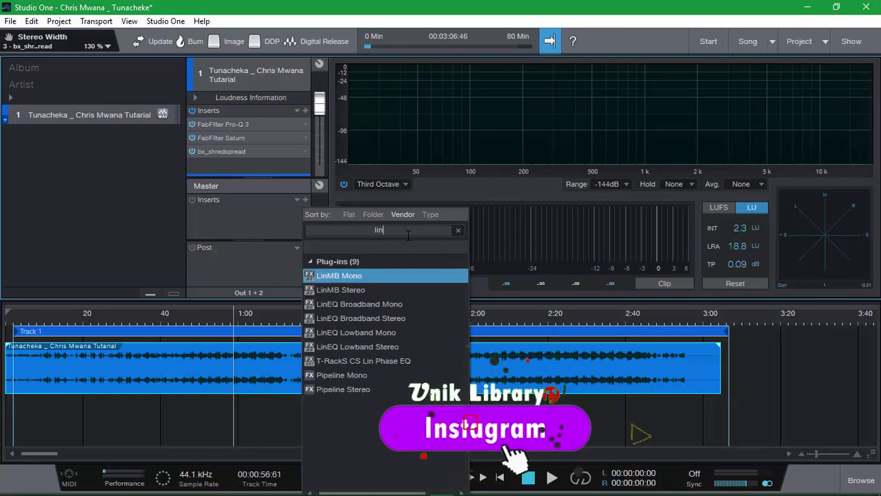
key(Down)
key(Return)
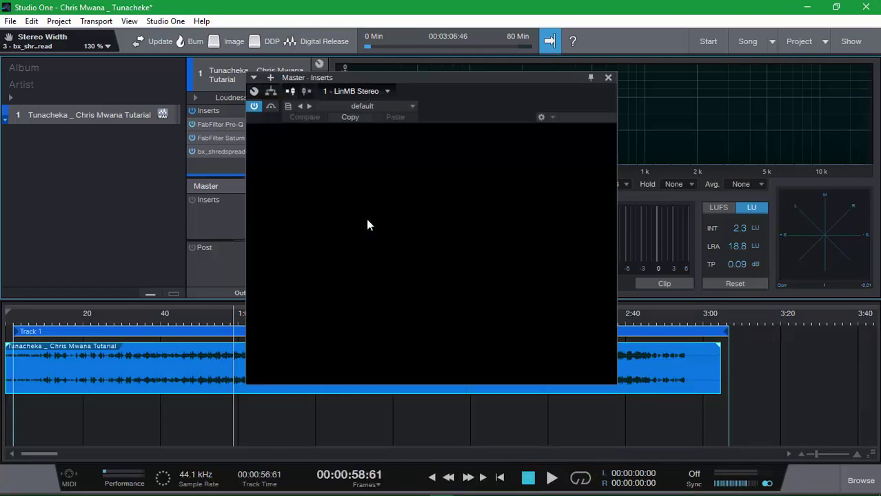
Load LinMB's Adaptive Multi Electro Mastering preset and close the plug-in window
key(space)
click(560, 129)
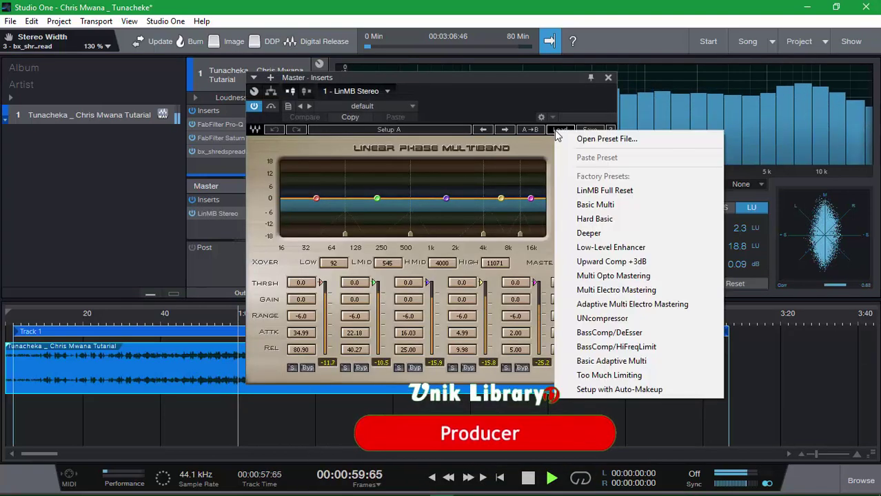
click(679, 303)
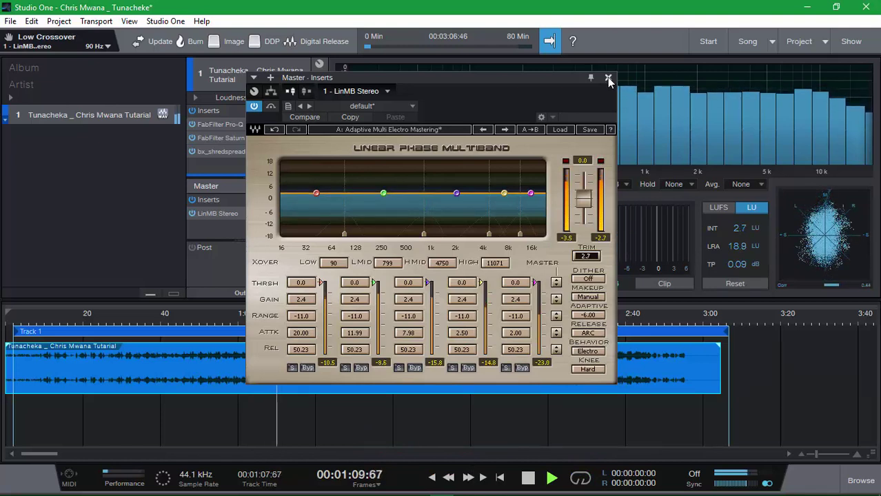
click(608, 78)
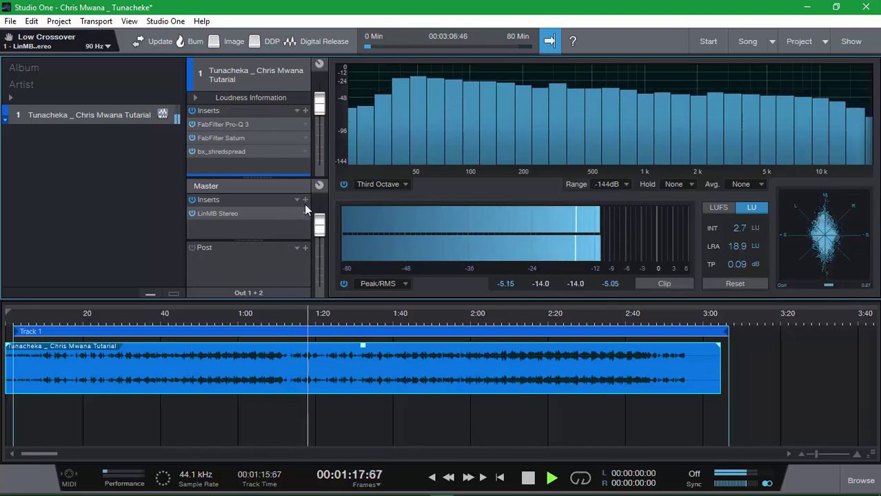
Add L3-LL Ultra Stereo to the Master post-fader slot by searching 'l3'
key(space)
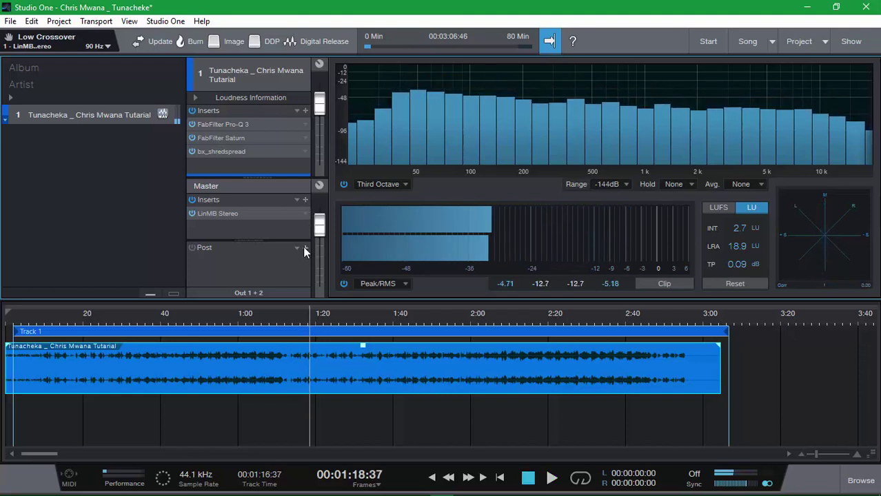
click(305, 248)
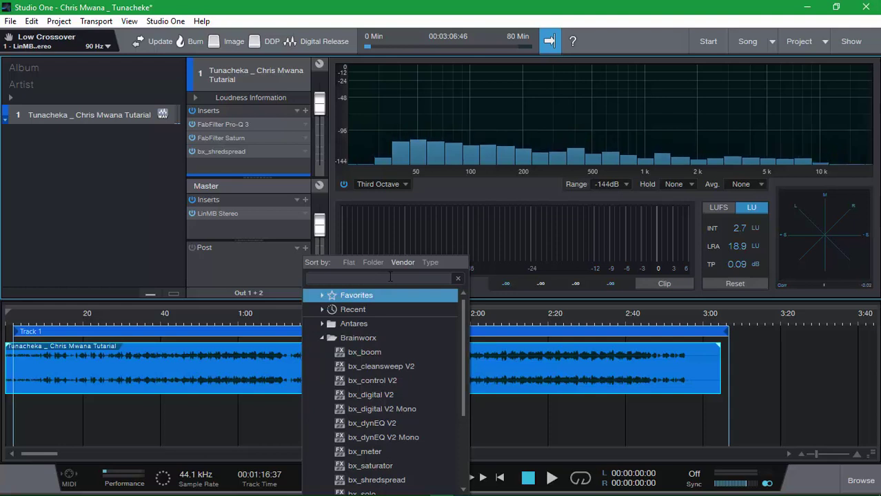
click(391, 278)
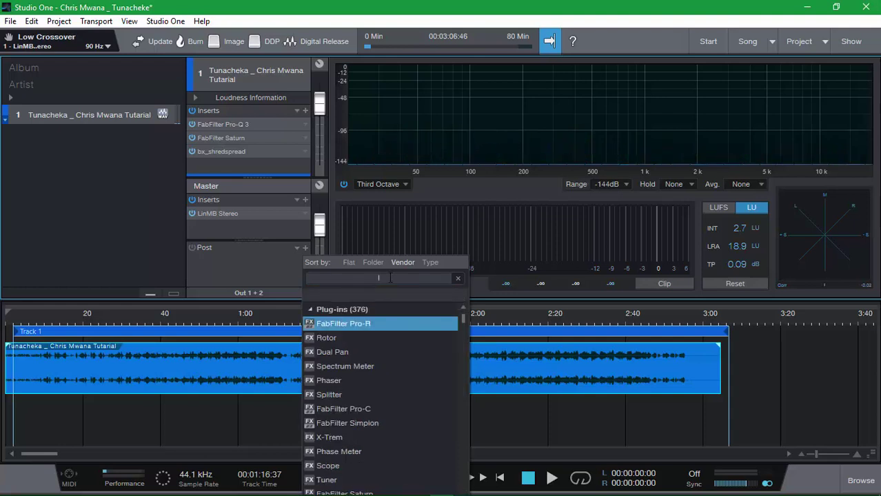
text(l3)
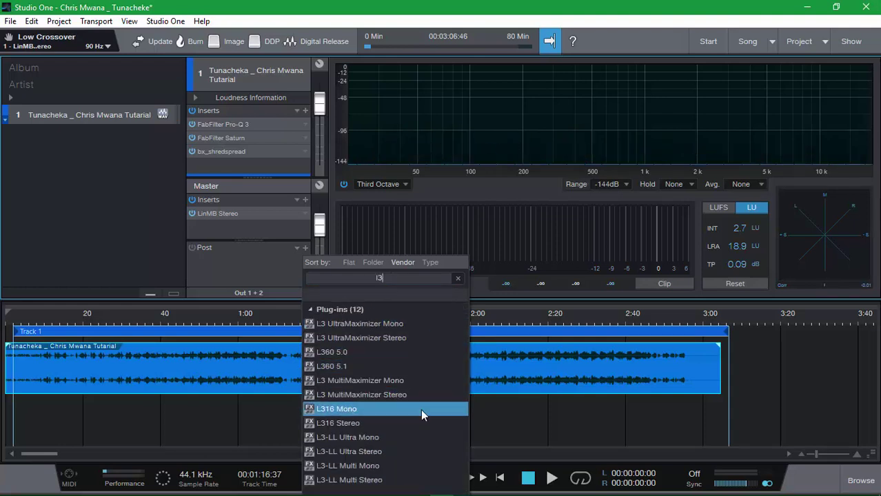
click(385, 452)
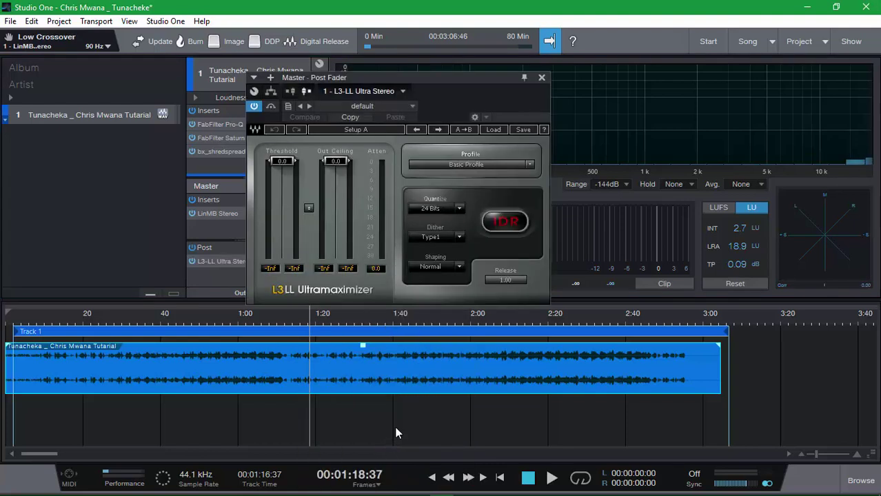
Load the Hi Res CD Master preset, set ceiling -0.5 dB and threshold -4.4 dB
key(space)
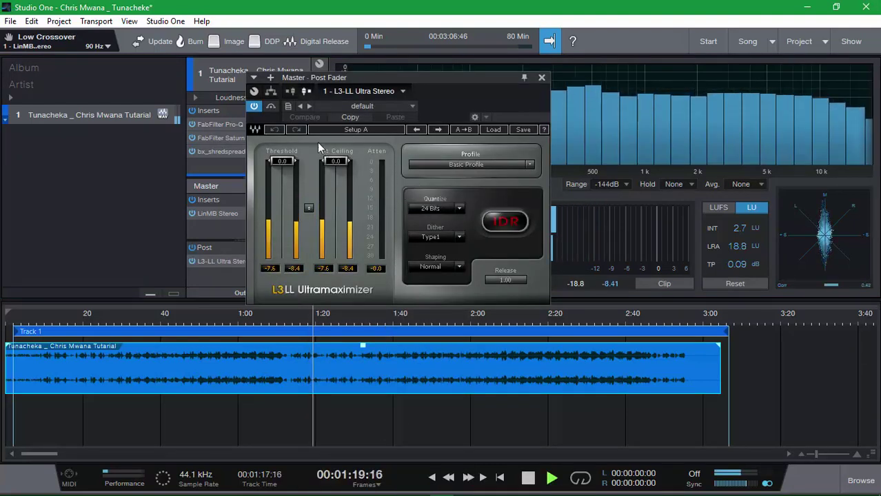
click(491, 129)
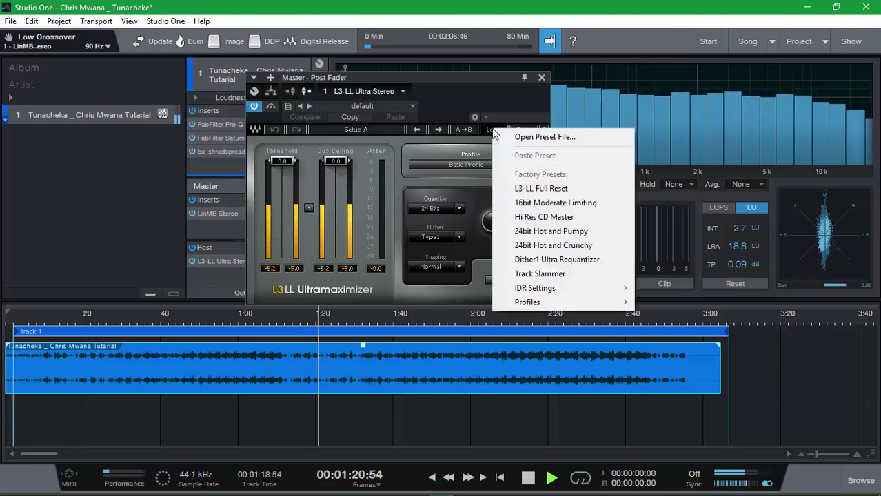
click(544, 217)
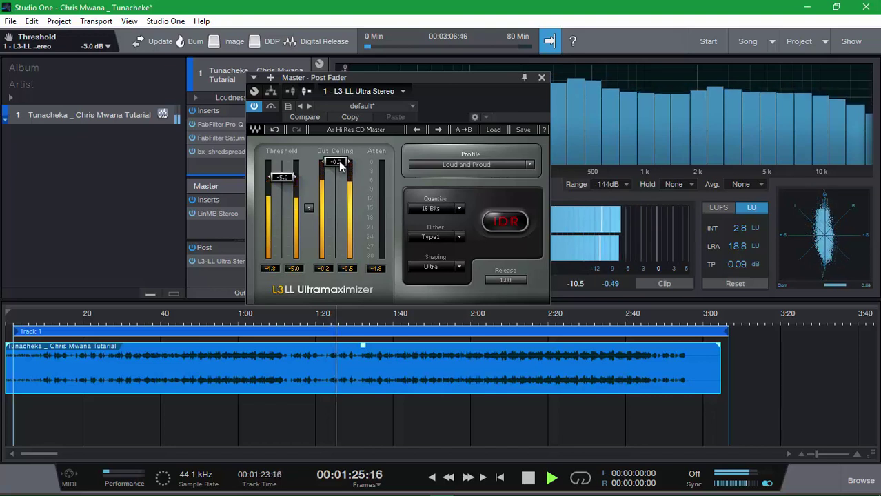
drag(334, 165, 334, 169)
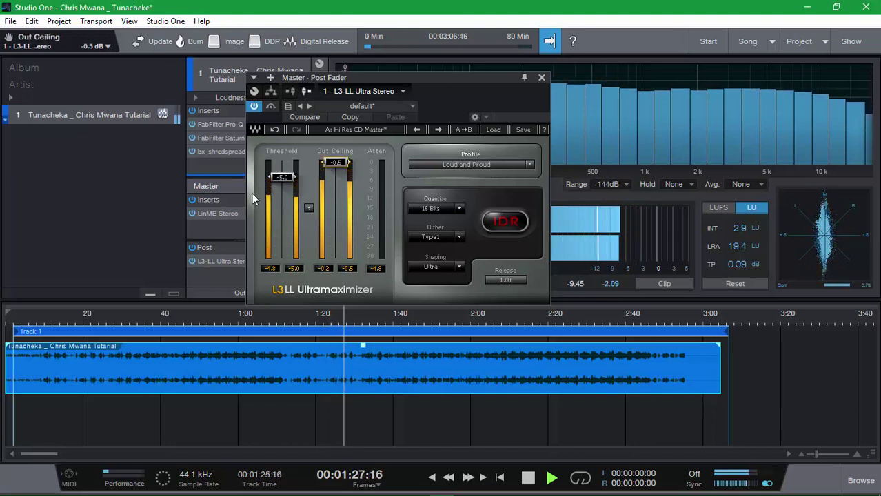
click(288, 180)
scroll(288, 179, up, 6)
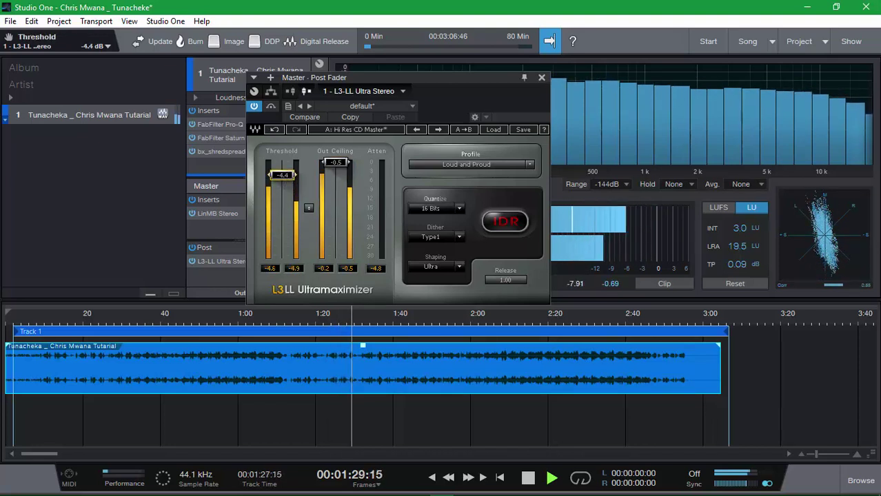
click(541, 77)
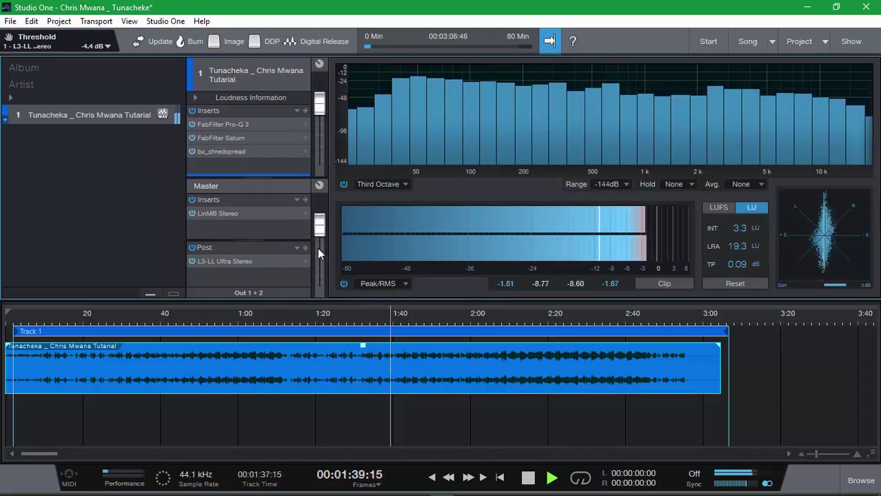
Add Maserati GRP Stereo to the Master inserts and set it to the Master group
click(305, 199)
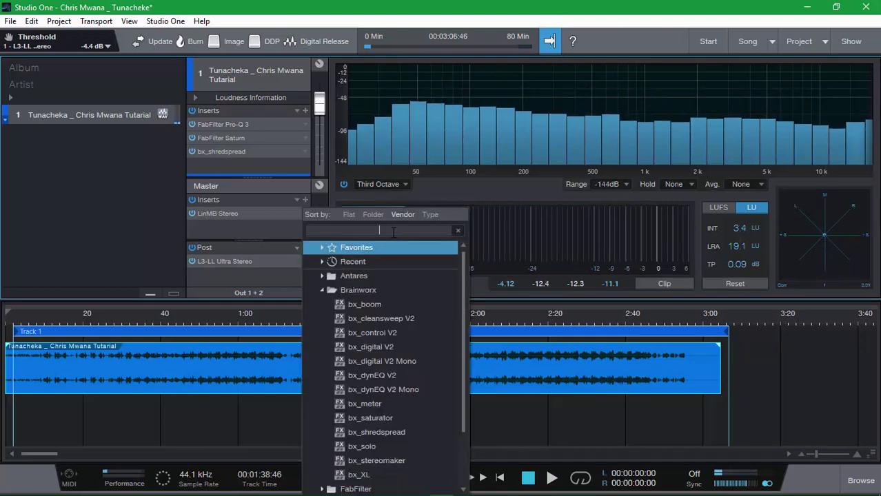
text(mase)
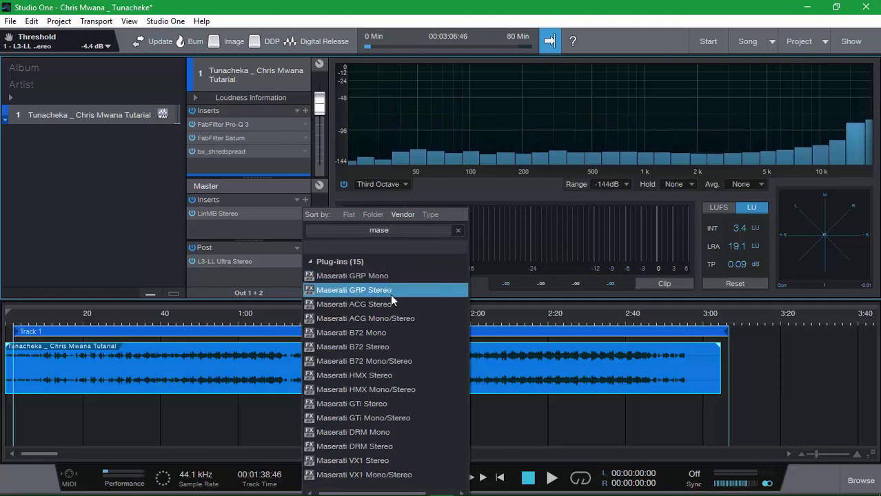
click(390, 293)
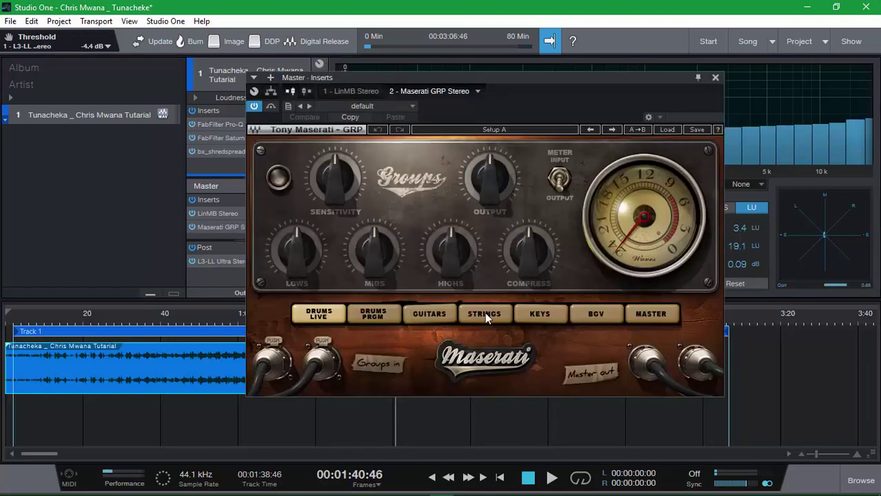
click(658, 313)
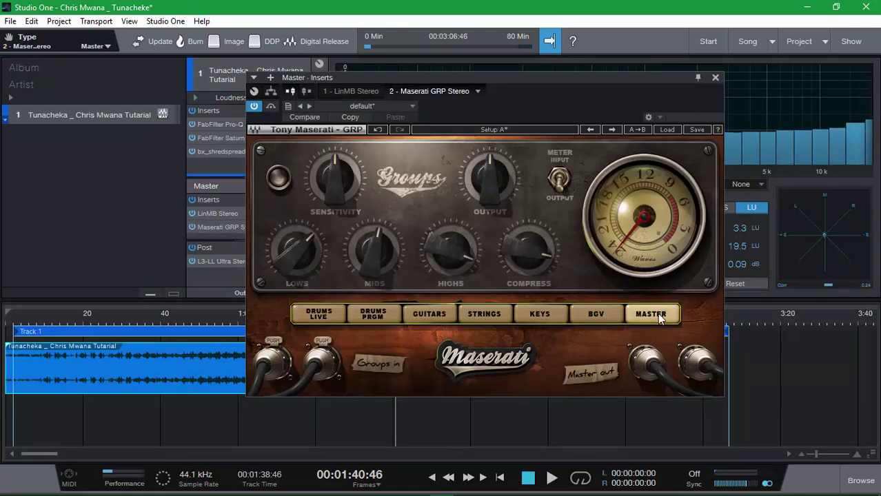
Set Maserati Sensitivity to about -2.6, Highs to 12.1, Lows to 11.8, then close it
key(space)
drag(549, 89, 501, 91)
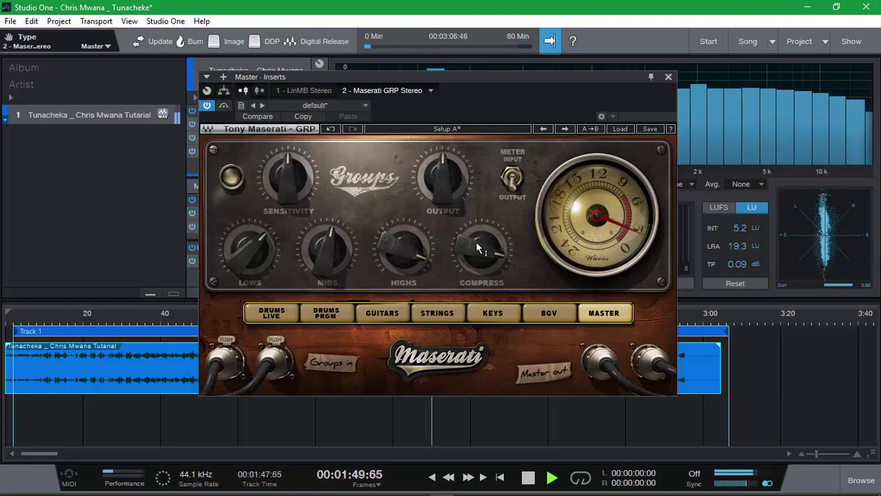
drag(288, 176, 287, 185)
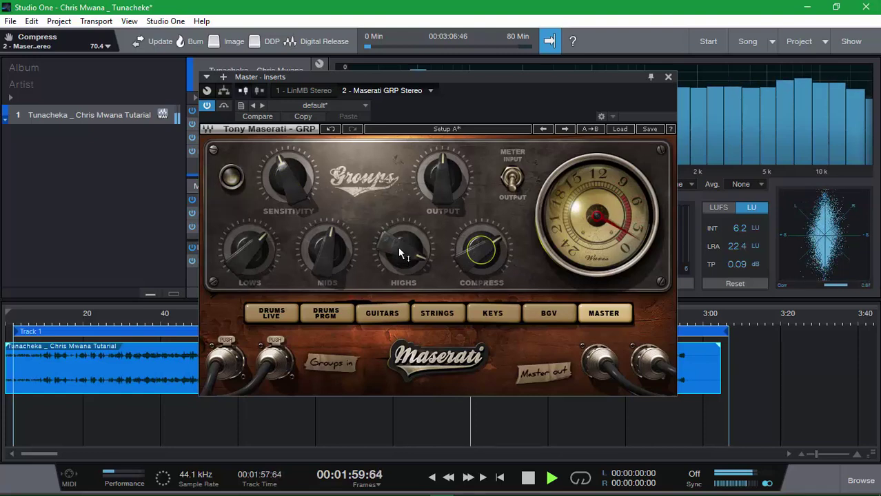
drag(402, 254, 402, 261)
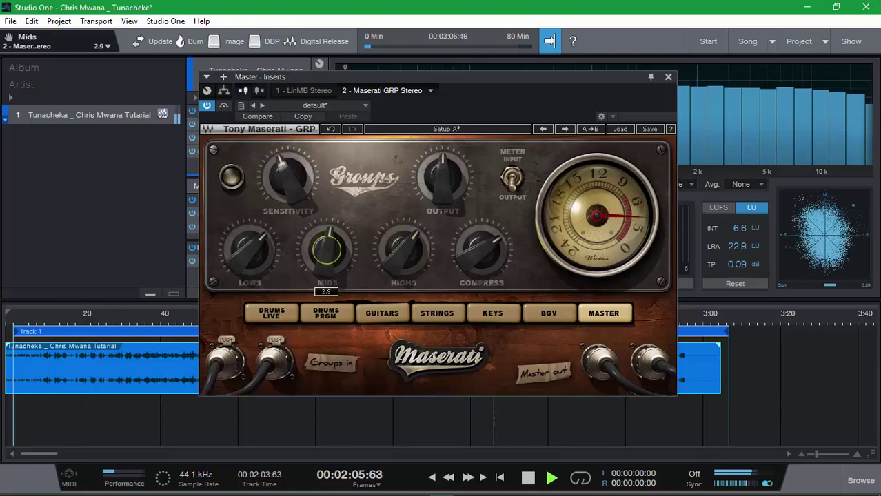
drag(261, 247, 261, 242)
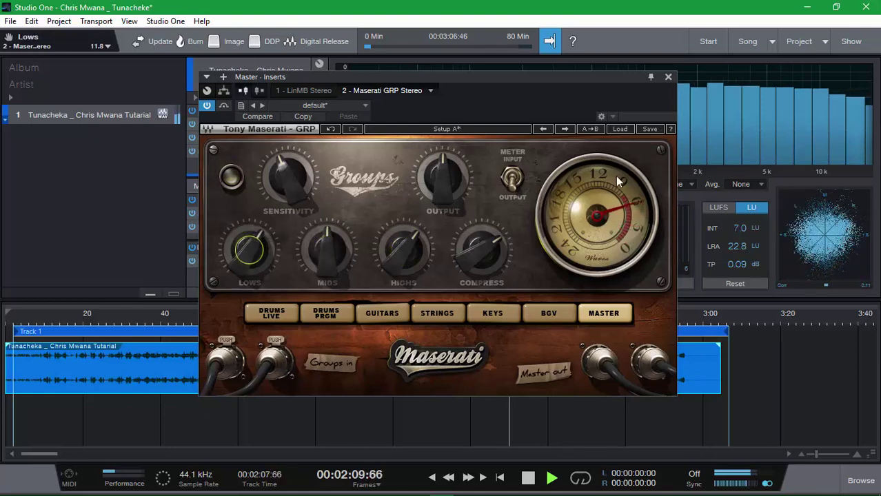
click(667, 78)
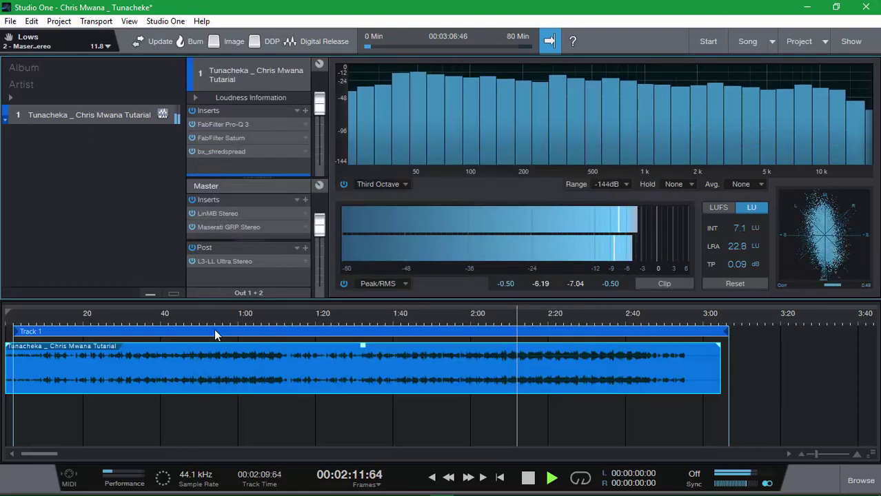
Jump playback back to about 0:42, listen, and stop playback
click(171, 314)
scroll(231, 316, down, 3)
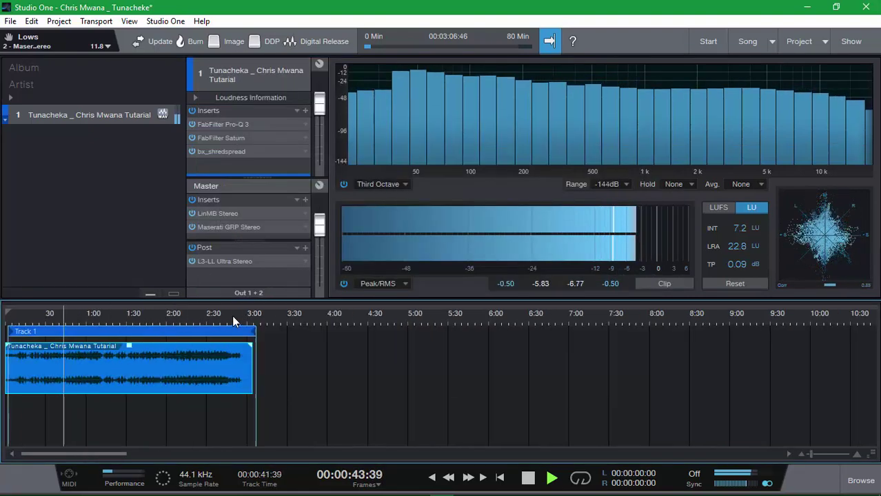
scroll(103, 408, up, 3)
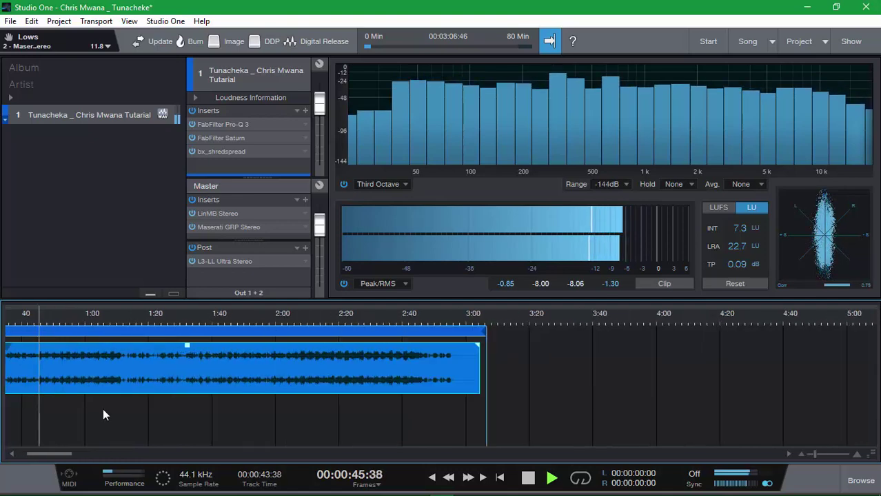
scroll(24, 450, up, 2)
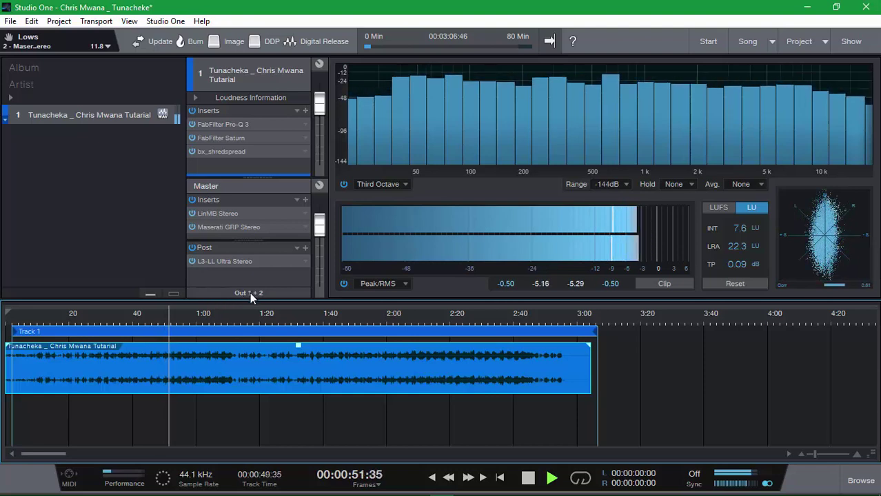
key(space)
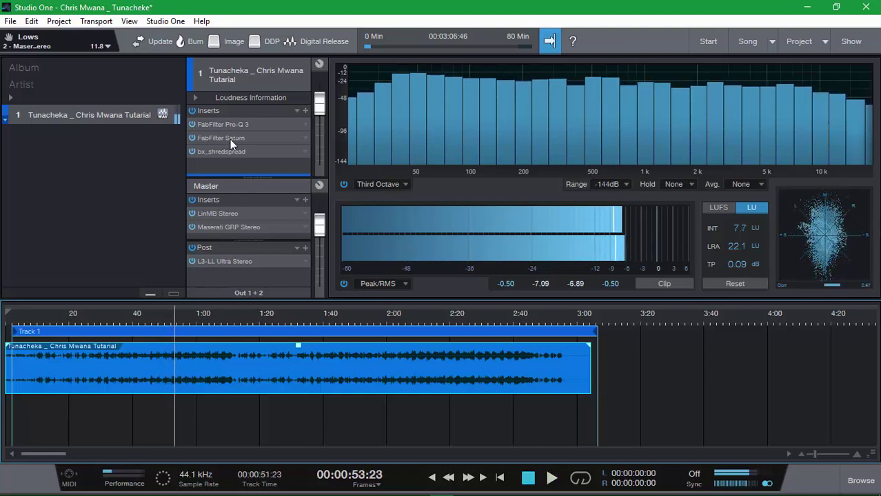
Reopen Saturn, set Band 3 presence to +0.50 dB and Band 4 to +1.00 dB, audition, close
double_click(227, 138)
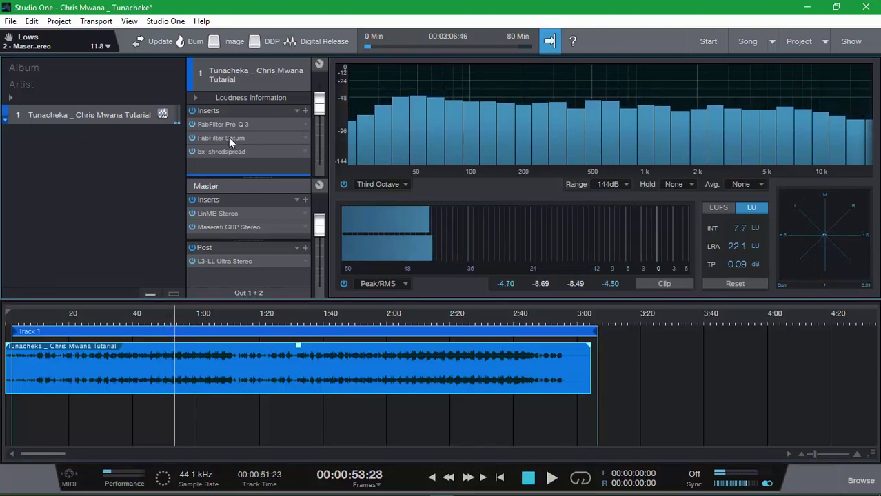
drag(578, 97, 527, 98)
click(501, 208)
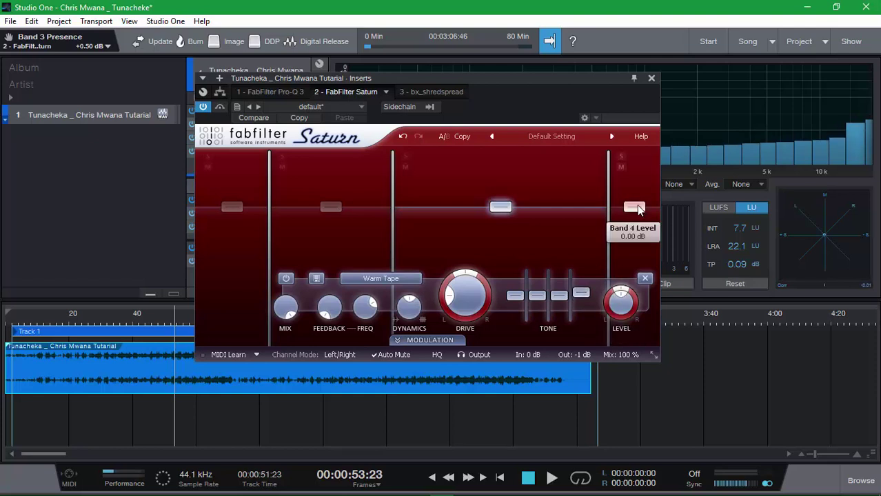
click(634, 206)
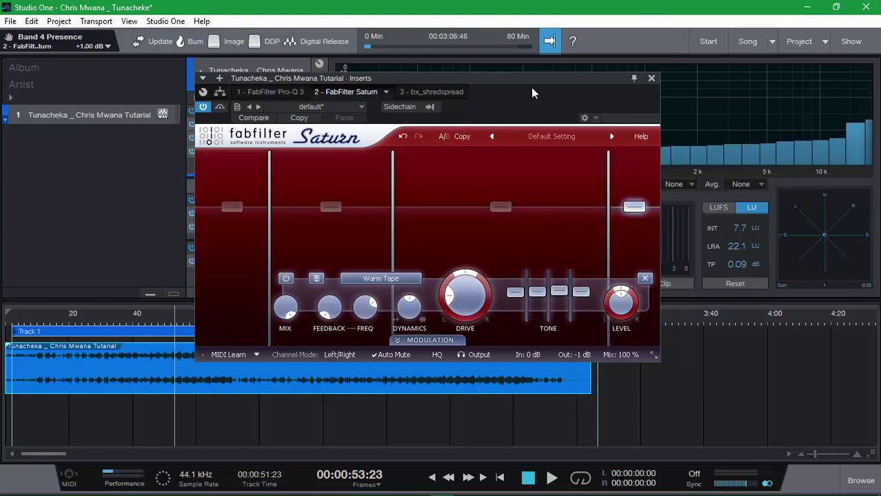
key(space)
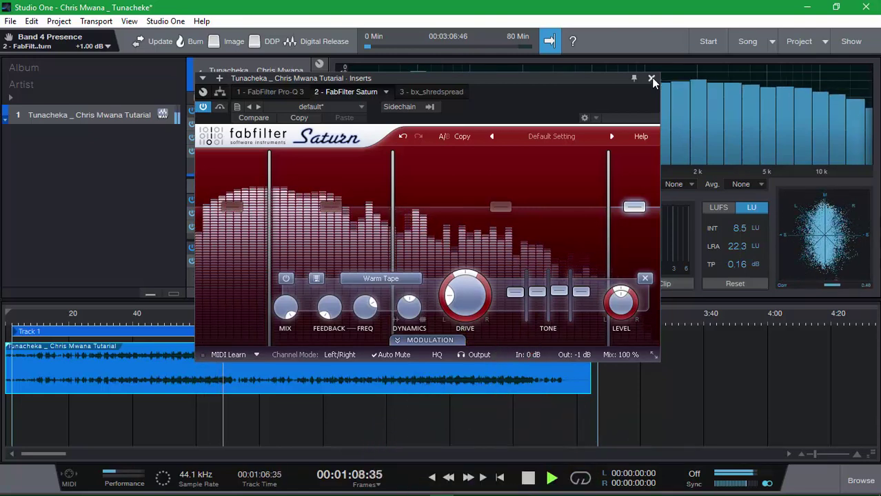
click(652, 78)
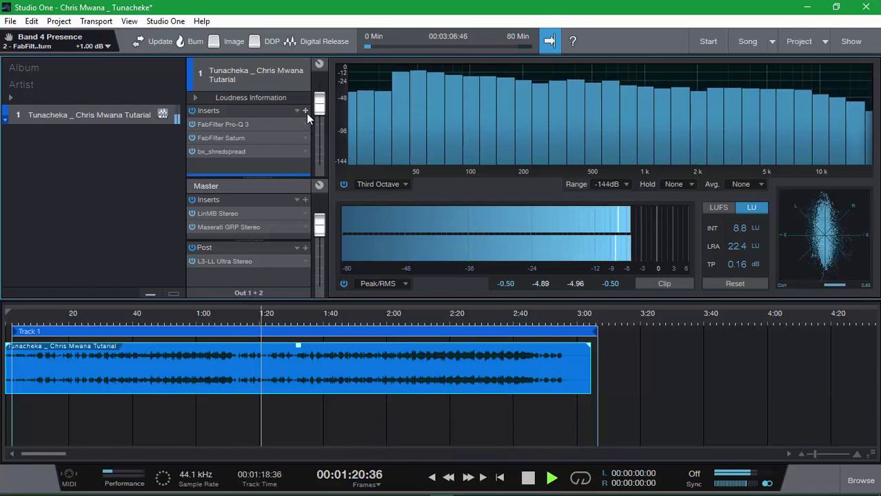
Stop playback and add DeEsser Stereo to the track inserts by searching 'de'
key(space)
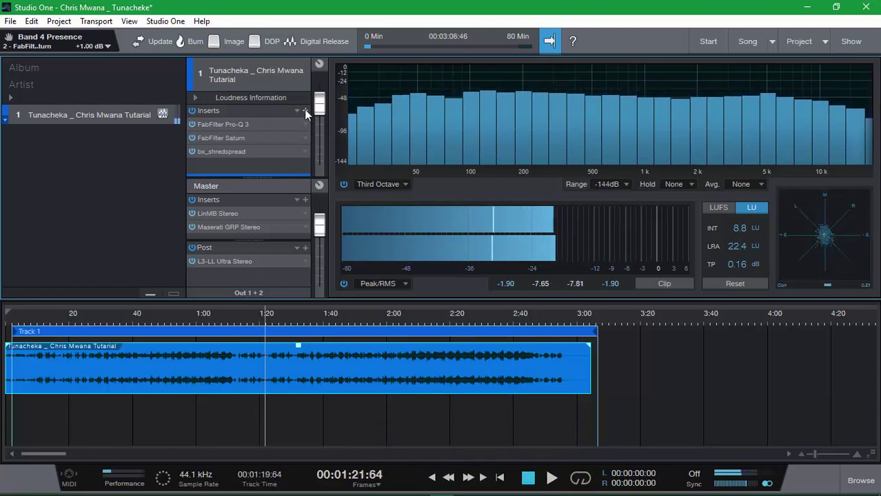
click(306, 110)
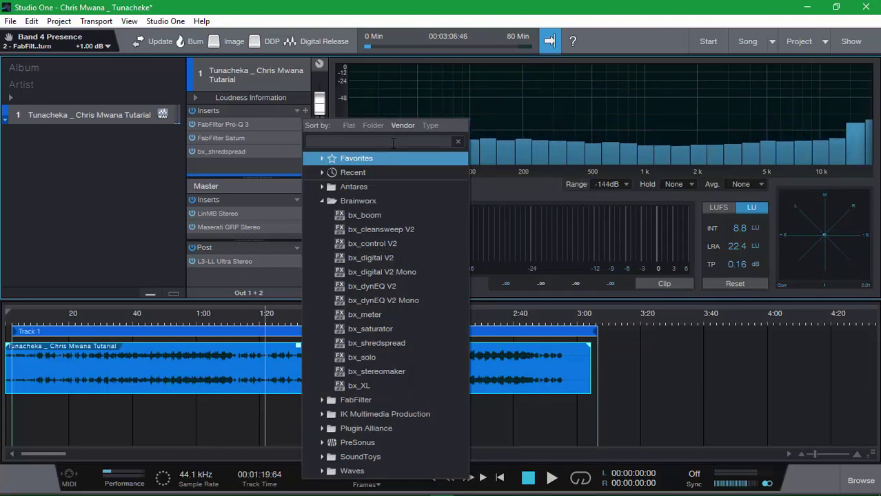
text(de)
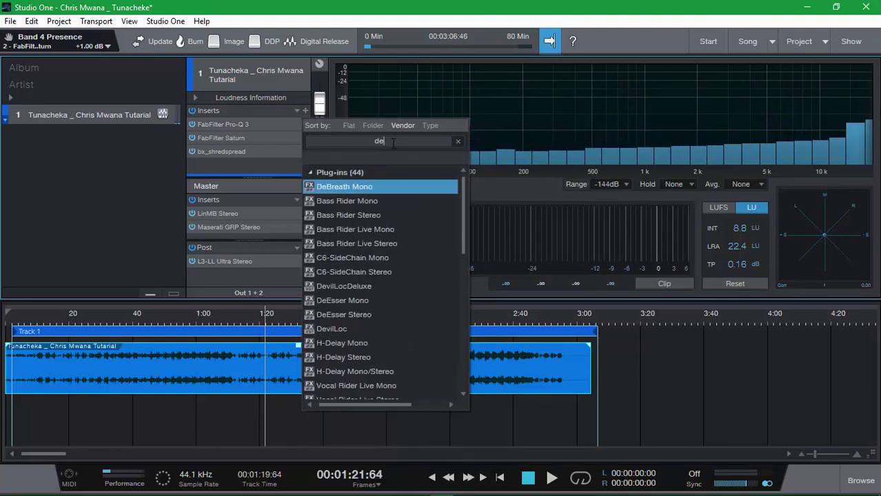
click(360, 314)
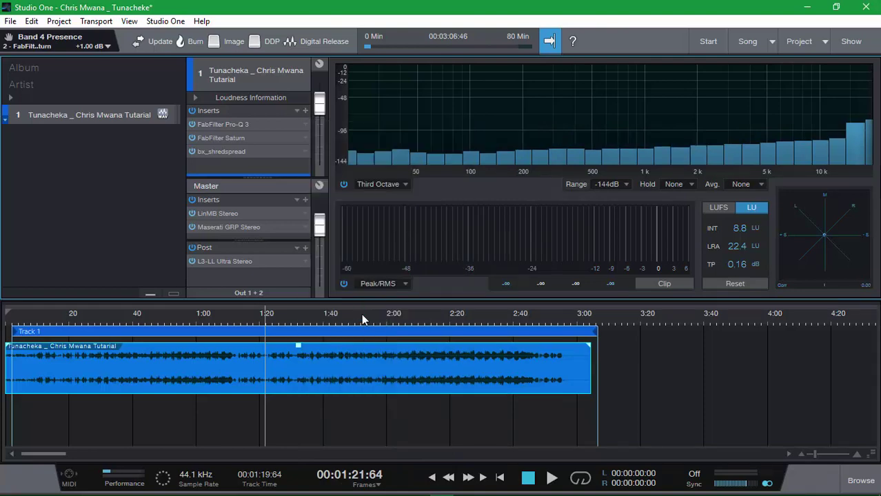
Keep the DeEsser's high-pass sidechain filter and set its frequency to 10000 Hz
key(space)
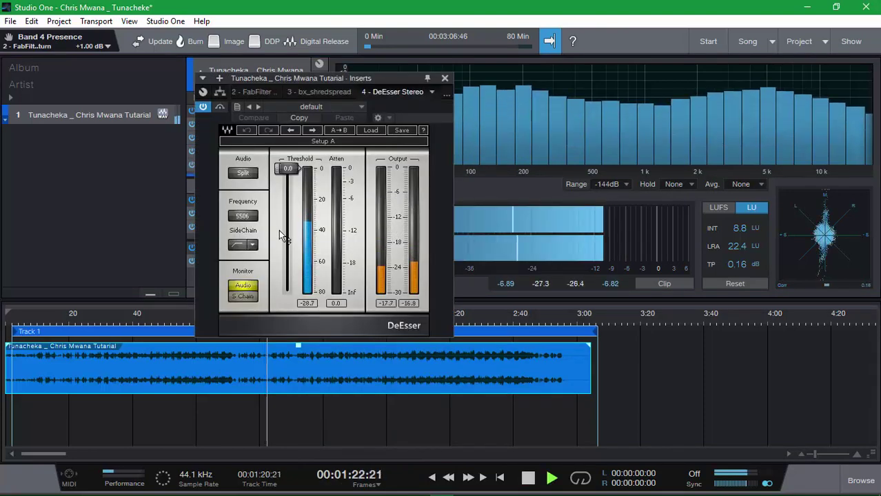
drag(326, 81, 460, 85)
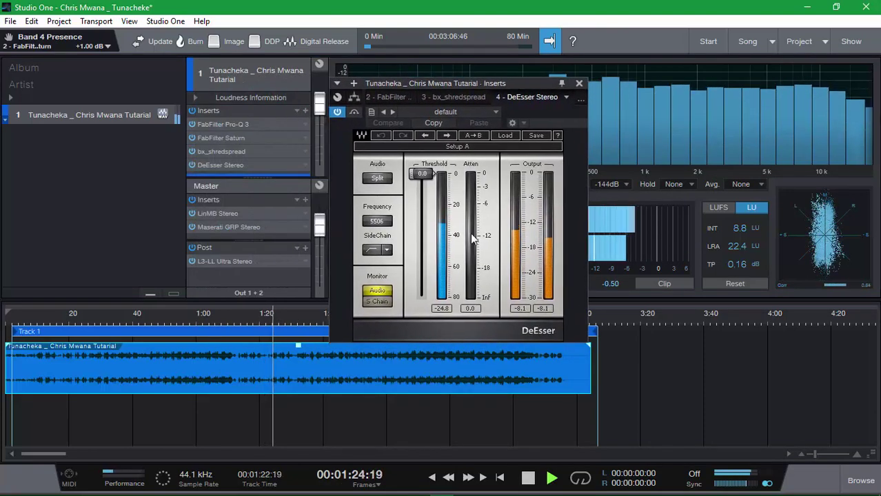
click(387, 251)
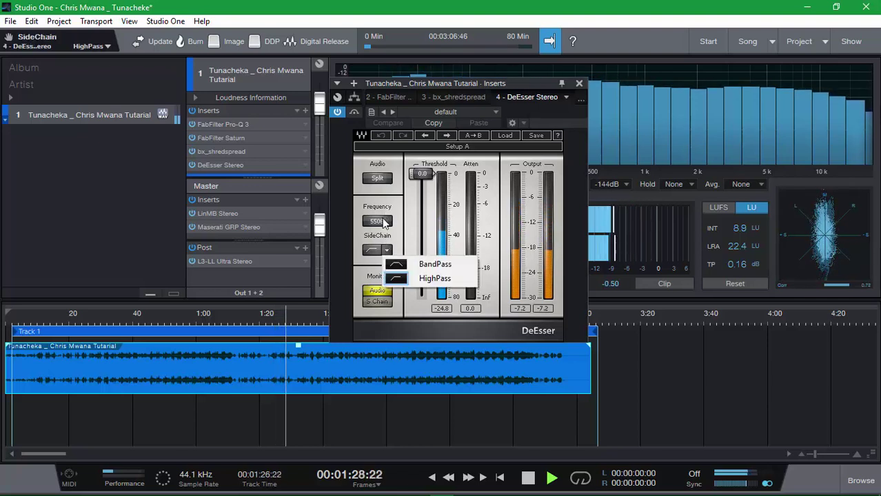
click(384, 224)
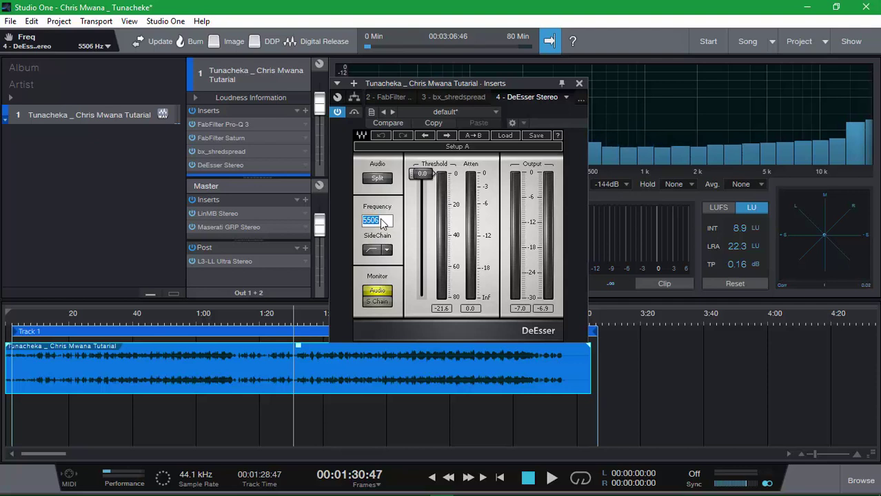
text(10000)
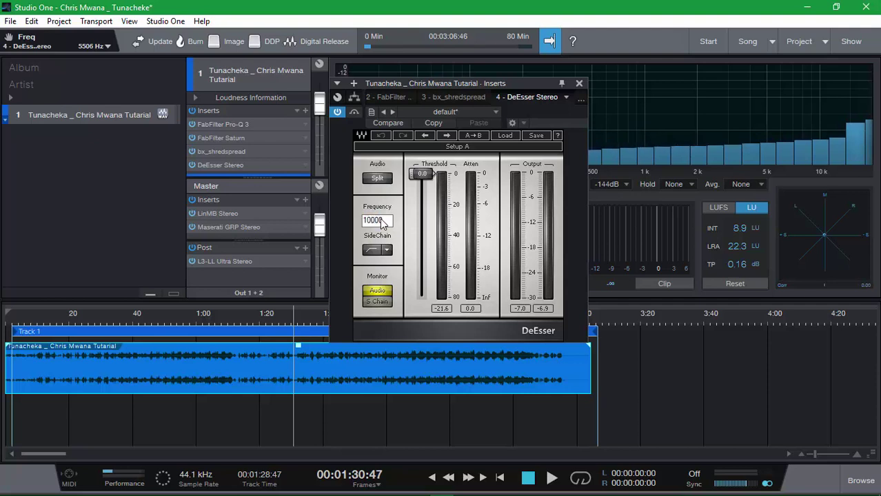
key(Return)
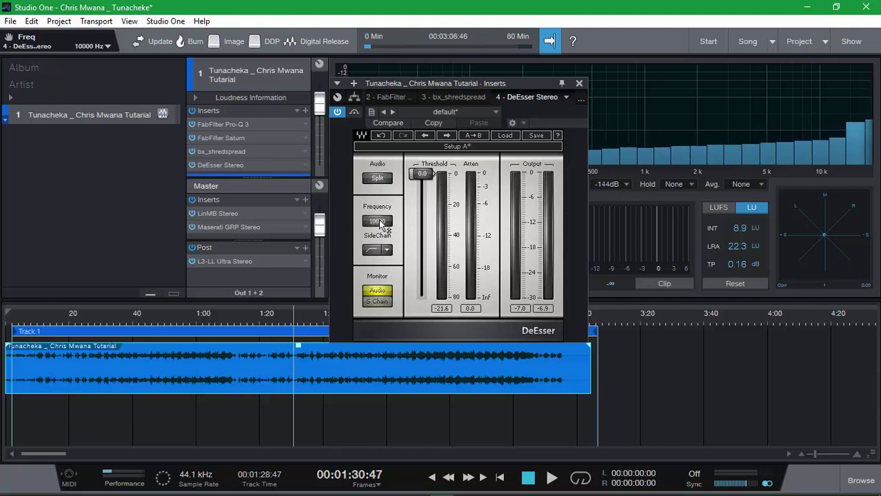
Lower the DeEsser threshold to -39.6 dB while listening, then close it and stop playback
key(space)
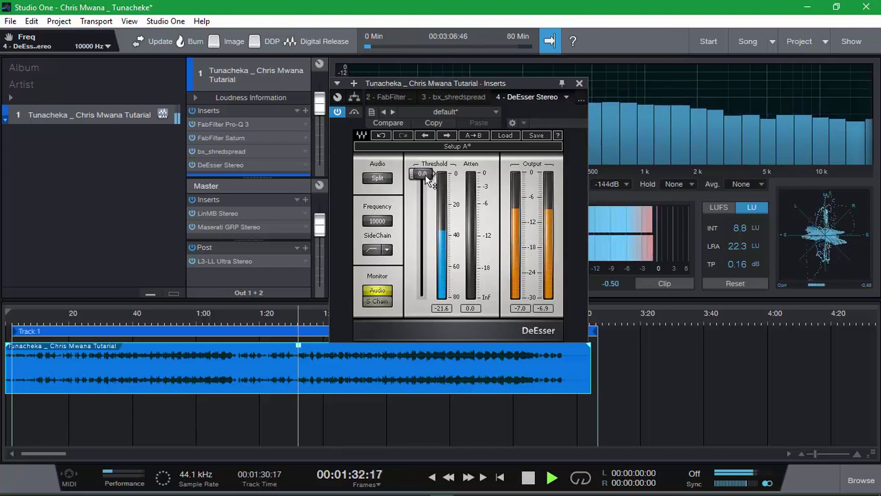
drag(427, 179, 433, 235)
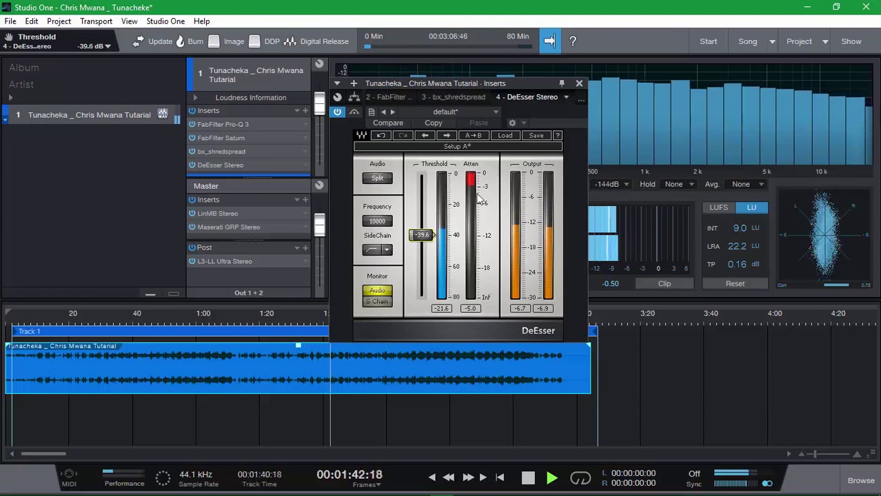
click(579, 84)
key(space)
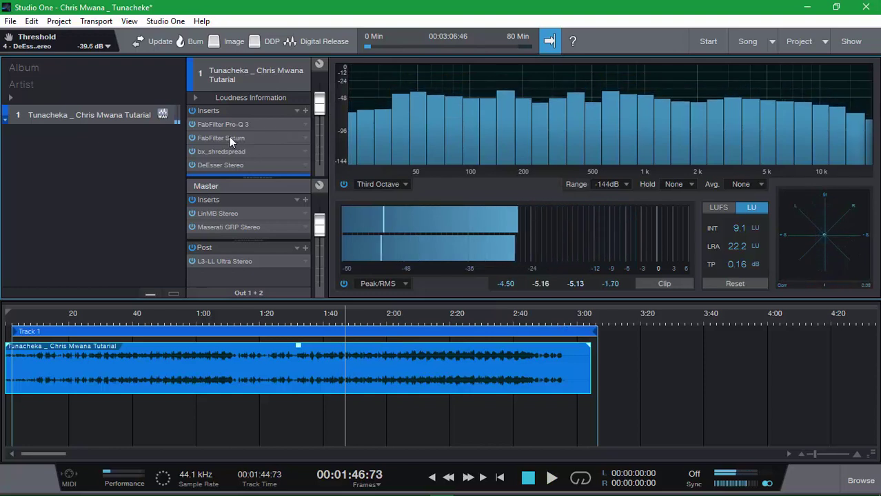
Set Saturn's Band 1 Mid tone to +1.50 dB and Bass to +0.50 dB, audition, and close it
double_click(229, 137)
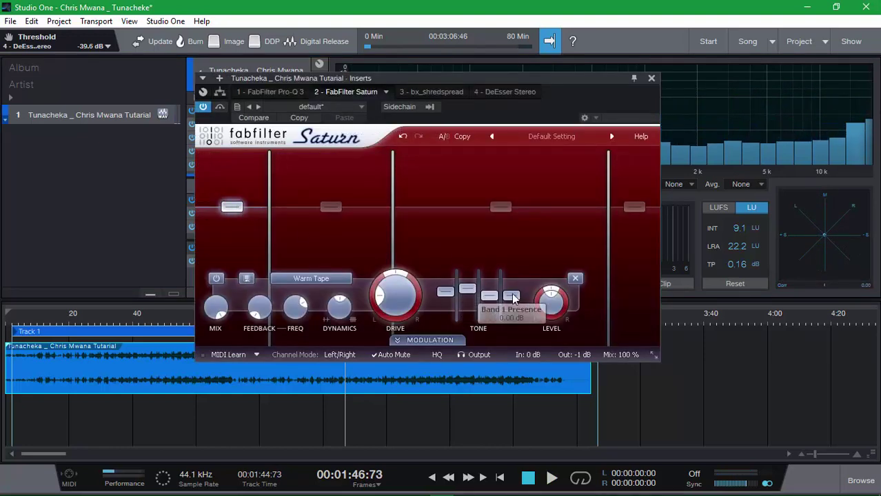
double_click(467, 292)
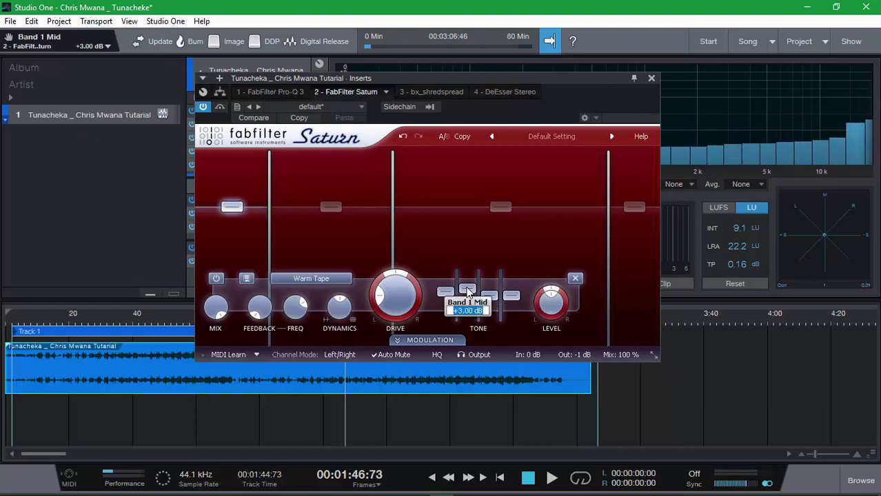
text(1.5)
key(Return)
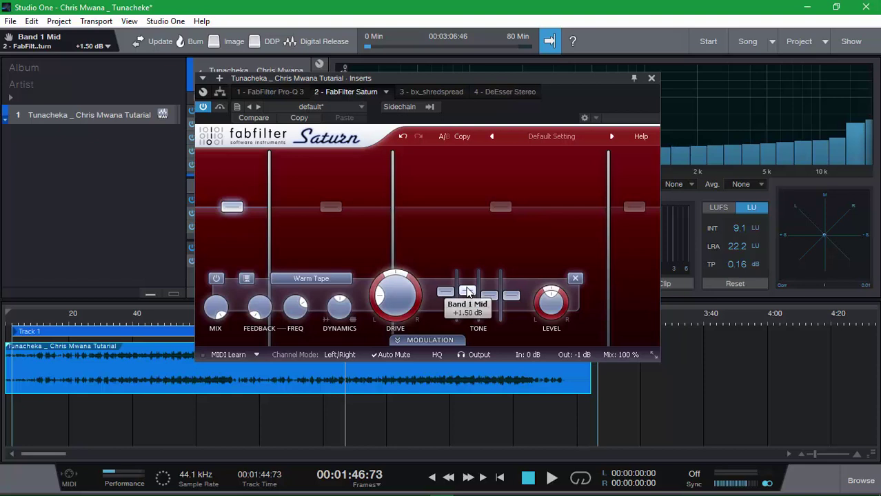
double_click(456, 311)
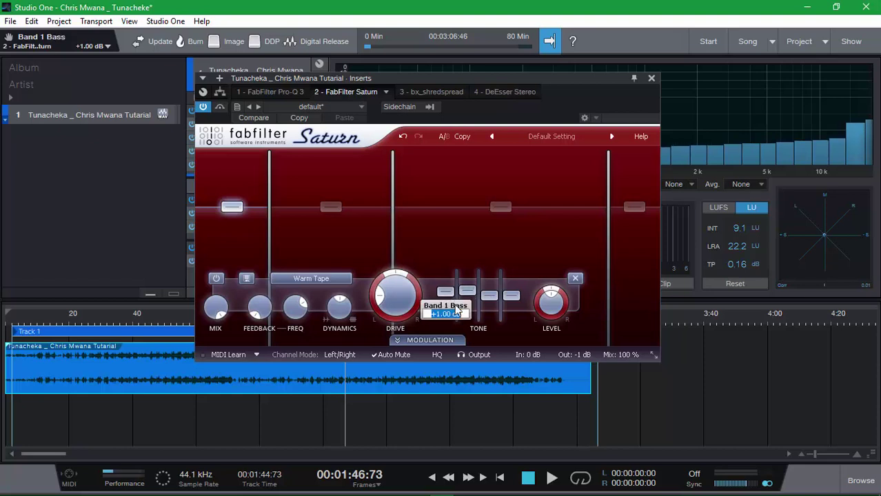
text(.5)
key(Return)
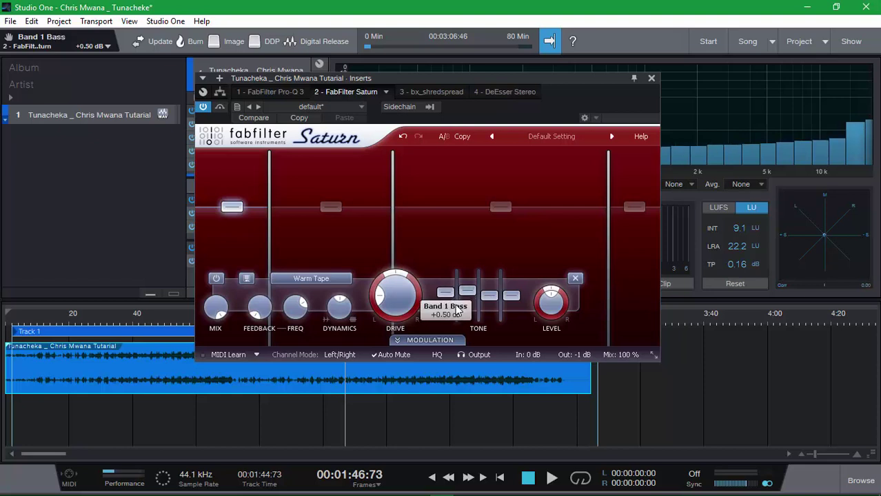
key(space)
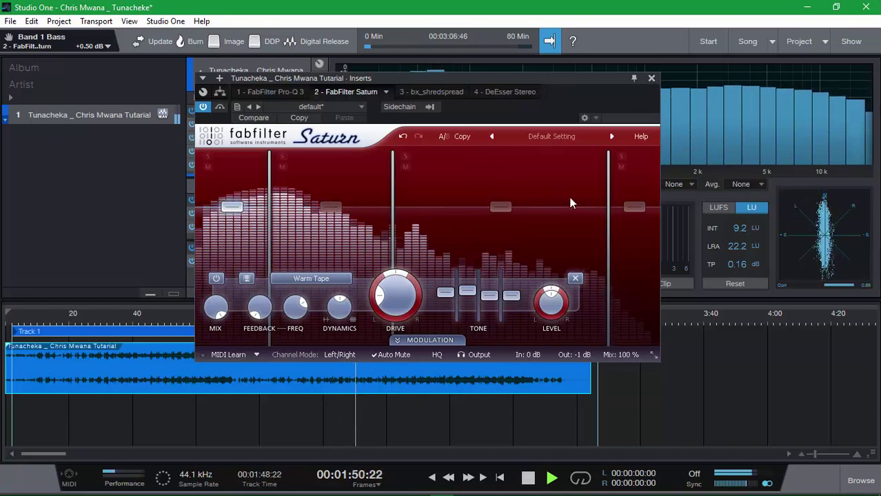
click(650, 78)
mouse_move(536, 229)
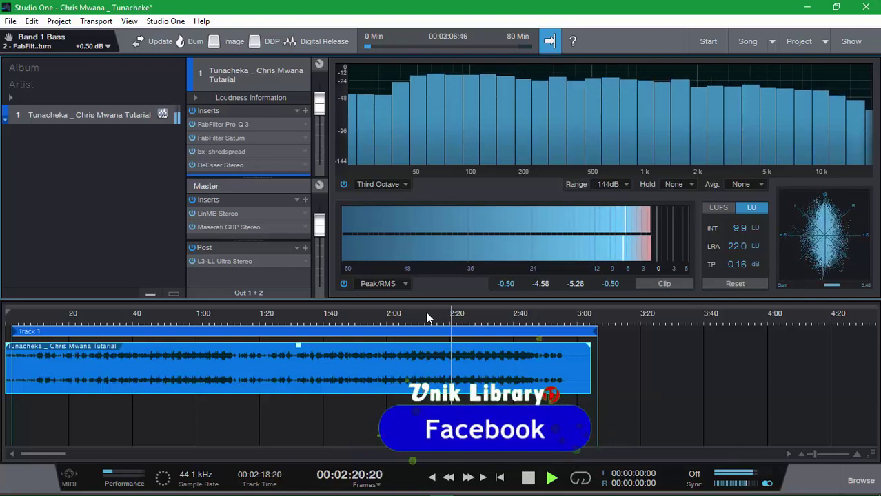
key(space)
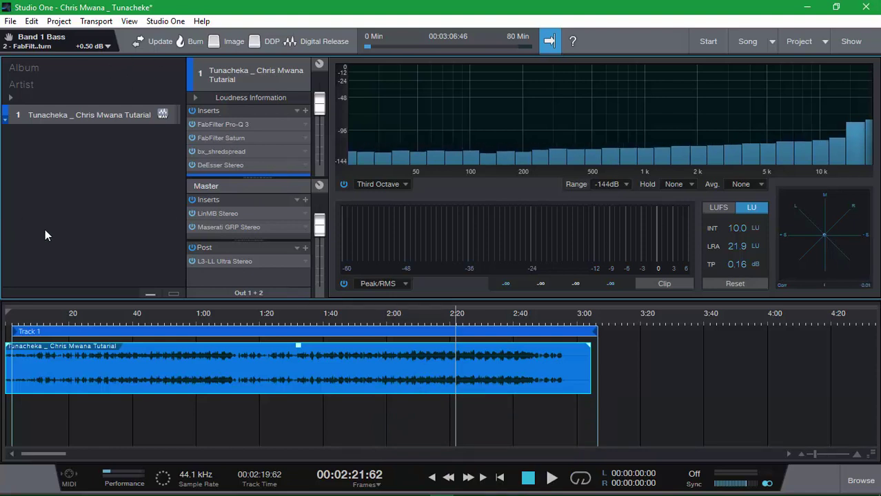
Go to the song's arrangement, move the playhead back to around bar 56, and stop playback
click(744, 39)
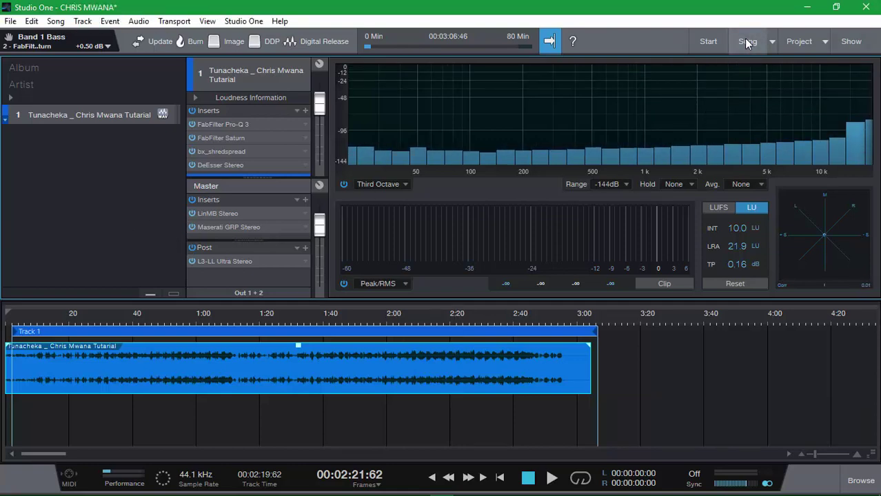
scroll(494, 245, down, 5)
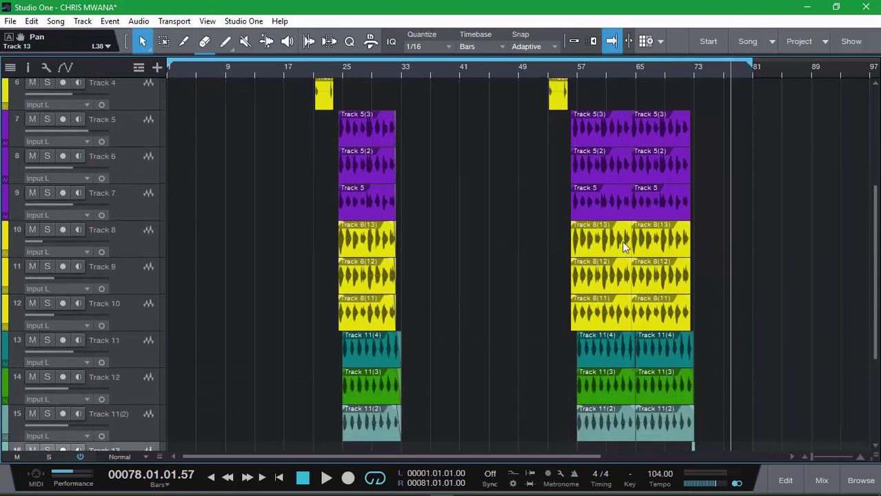
click(572, 67)
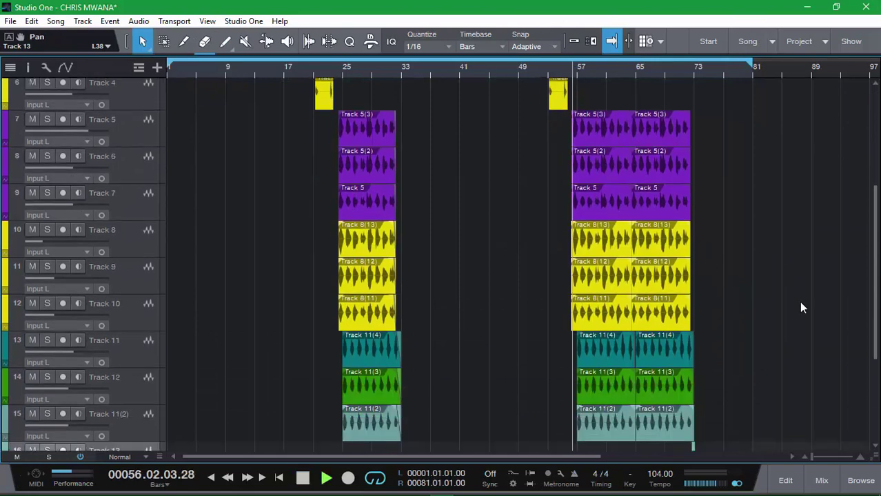
scroll(765, 241, down, 2)
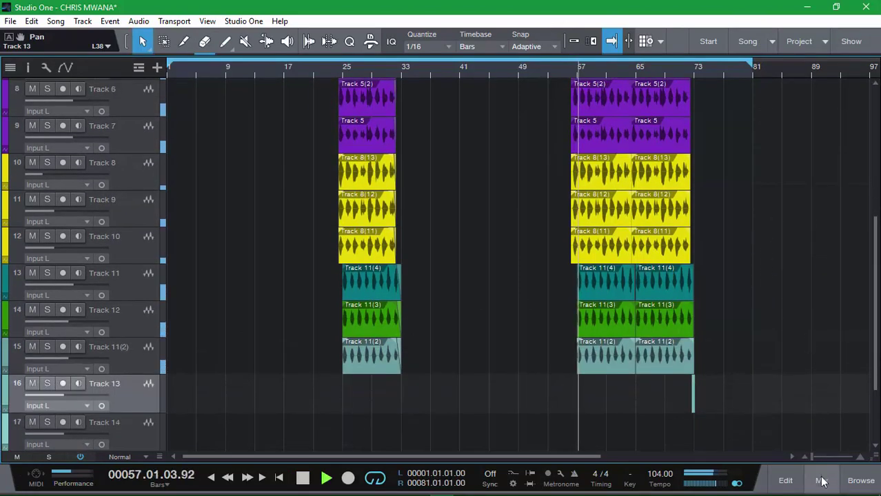
key(space)
Lower the VERB channel reverb's high EQ gain to 2.1 dB in the mixer
click(821, 481)
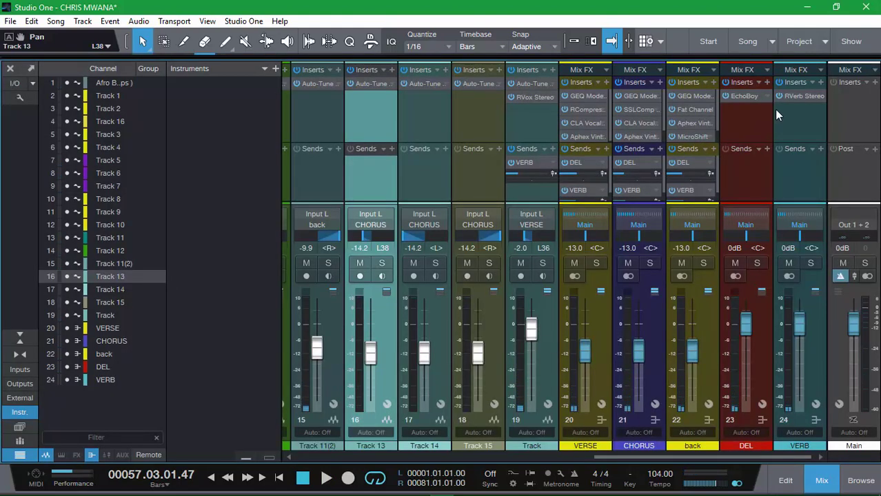
click(795, 97)
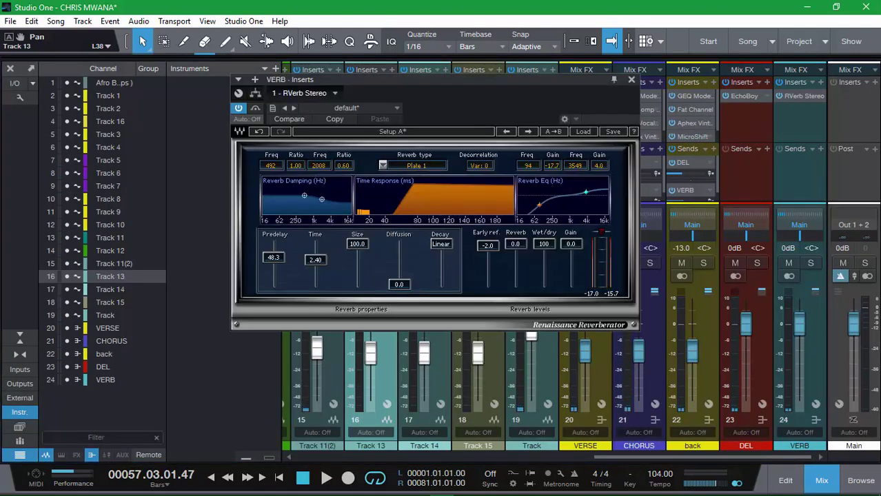
drag(585, 191, 584, 192)
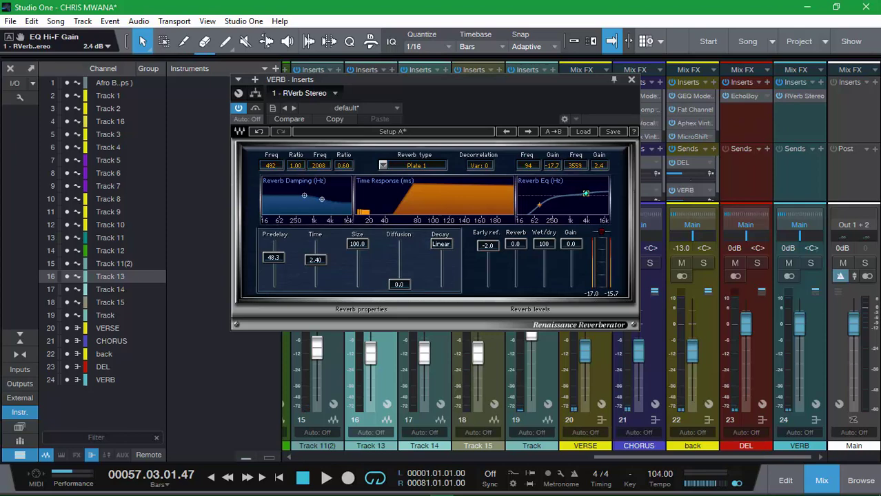
click(631, 81)
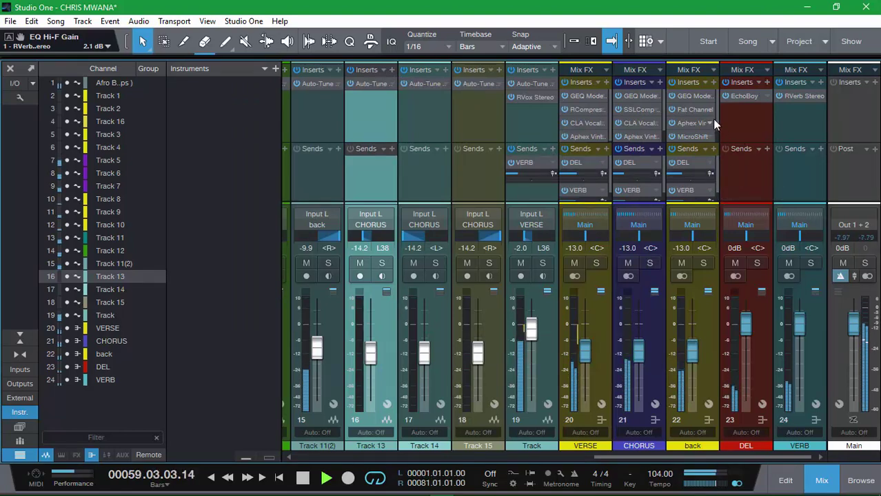
Select the CHORUS channel in the mixer, then return to the arrangement view
scroll(716, 113, down, 1)
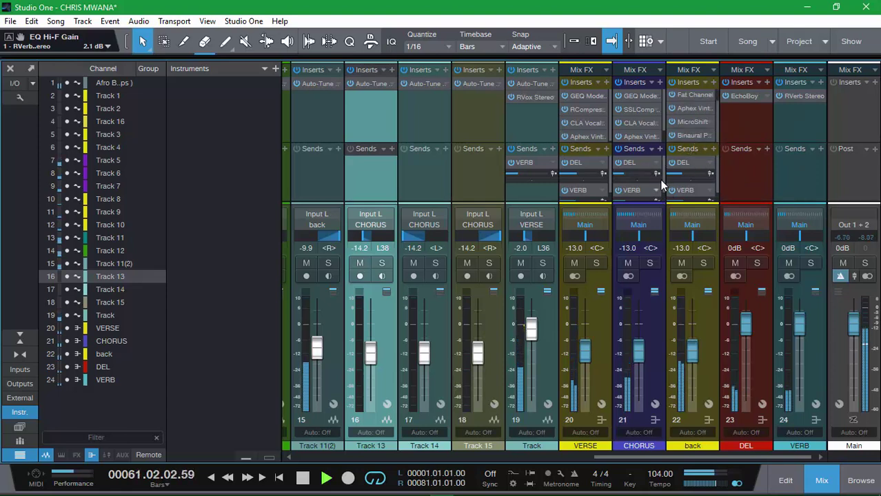
scroll(663, 186, down, 1)
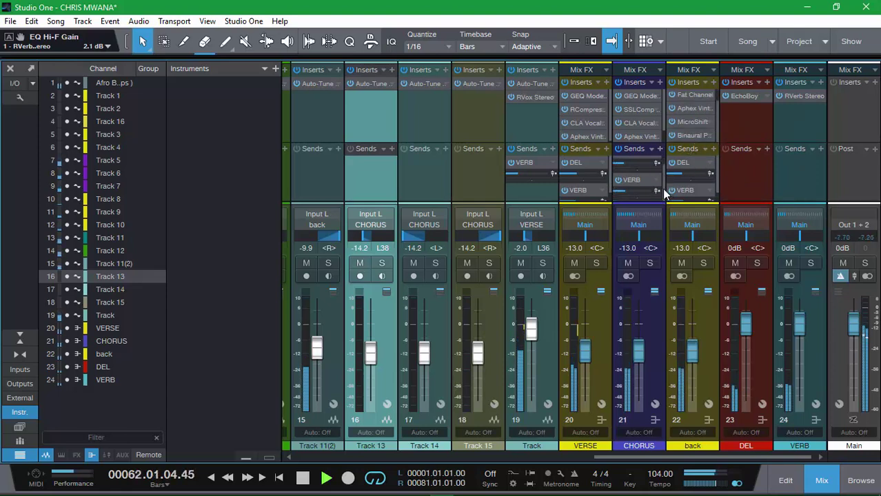
click(666, 172)
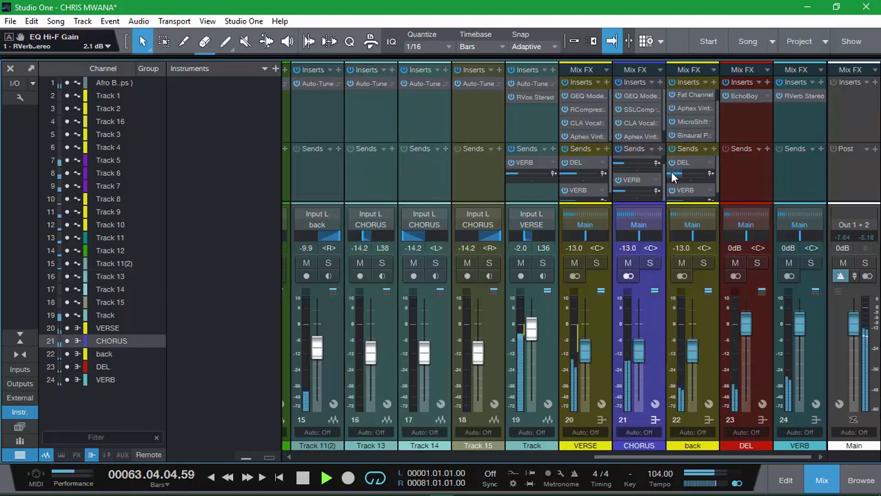
mouse_move(672, 177)
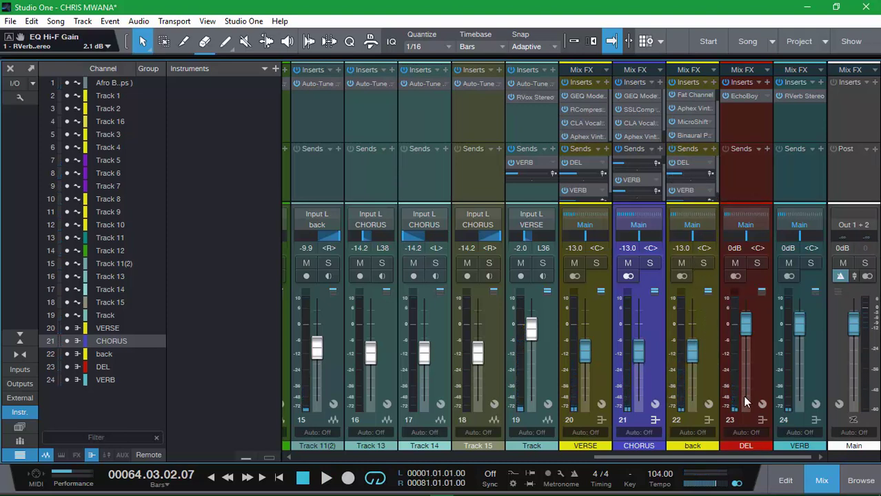
click(821, 481)
scroll(468, 399, up, 5)
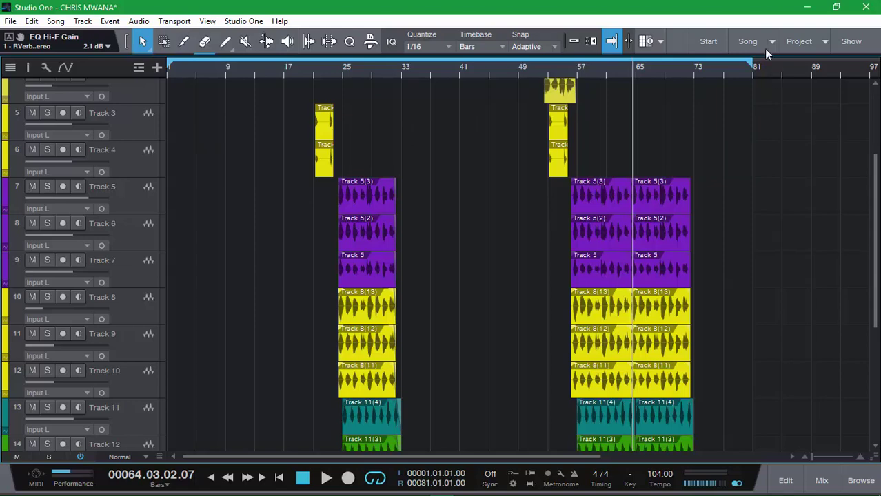
Return to the Tunacheke mastering project page from the song
click(795, 41)
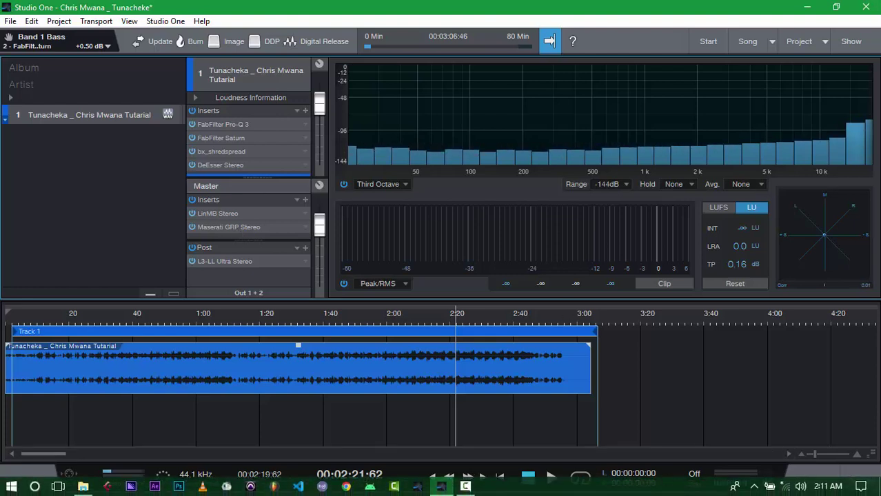
click(465, 486)
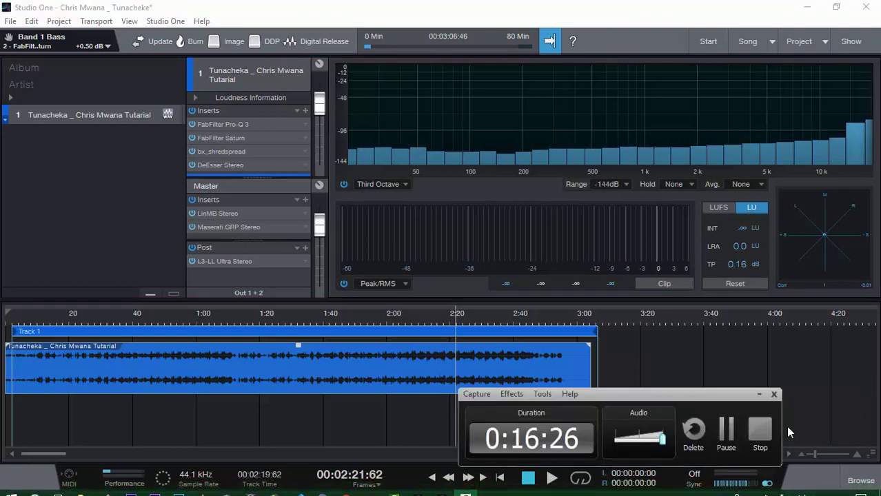